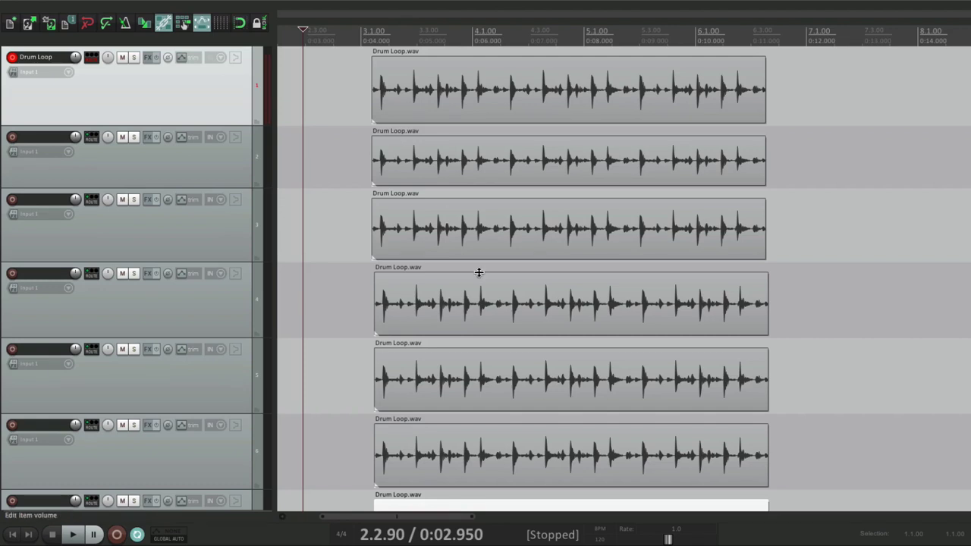
# Zoom the tracks vertically in and out with the default centre-of-view anchor
pyautogui.scroll(4, 479, 248)
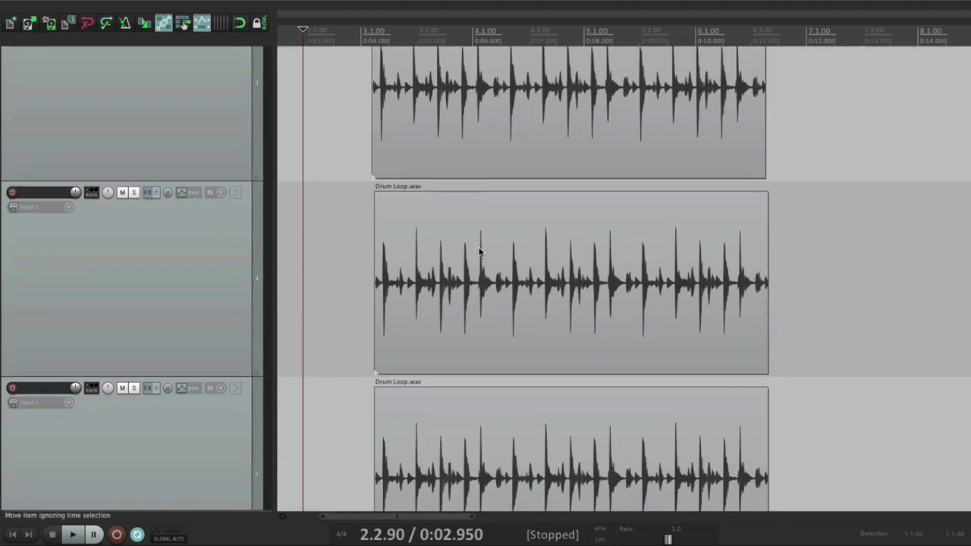
pyautogui.scroll(-1, 414, 304)
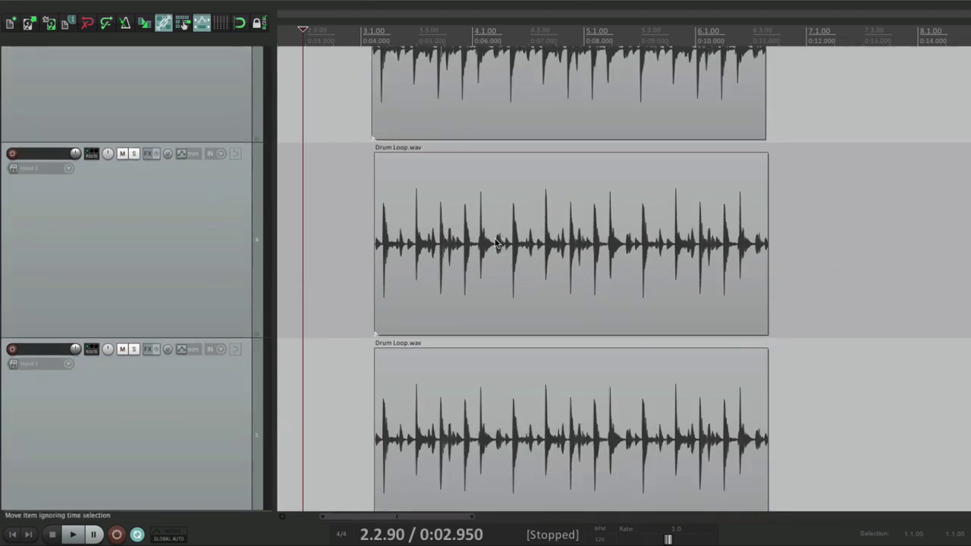
pyautogui.scroll(3, 497, 243)
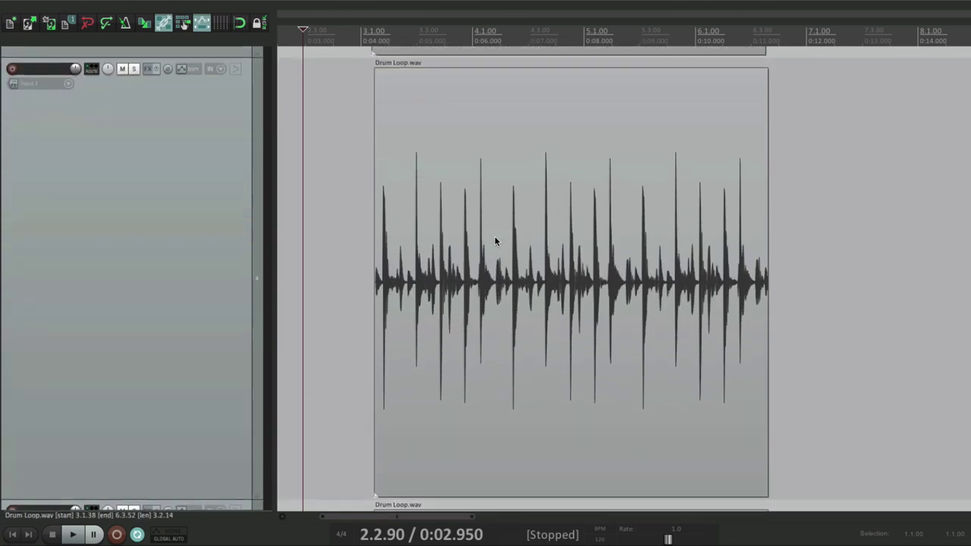
pyautogui.scroll(-3, 495, 241)
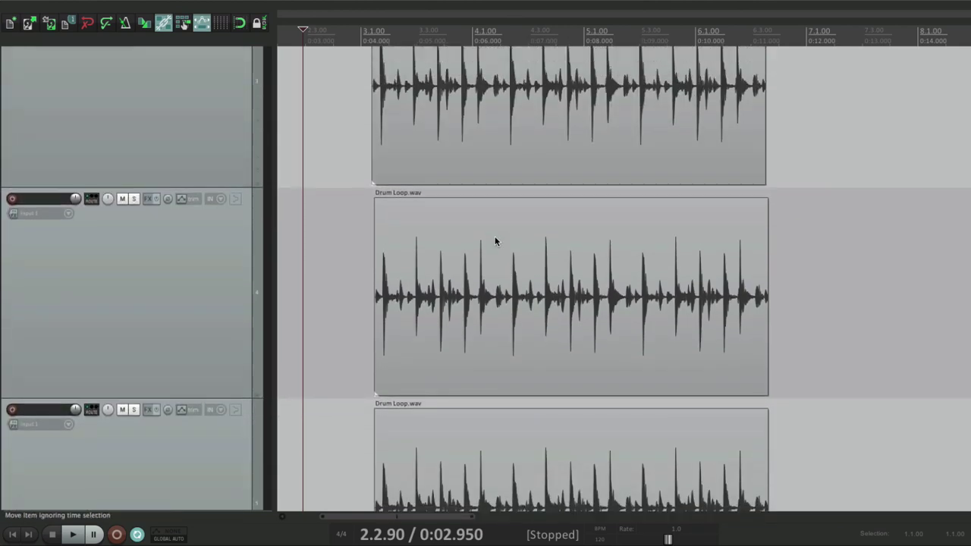
pyautogui.scroll(5, 494, 241)
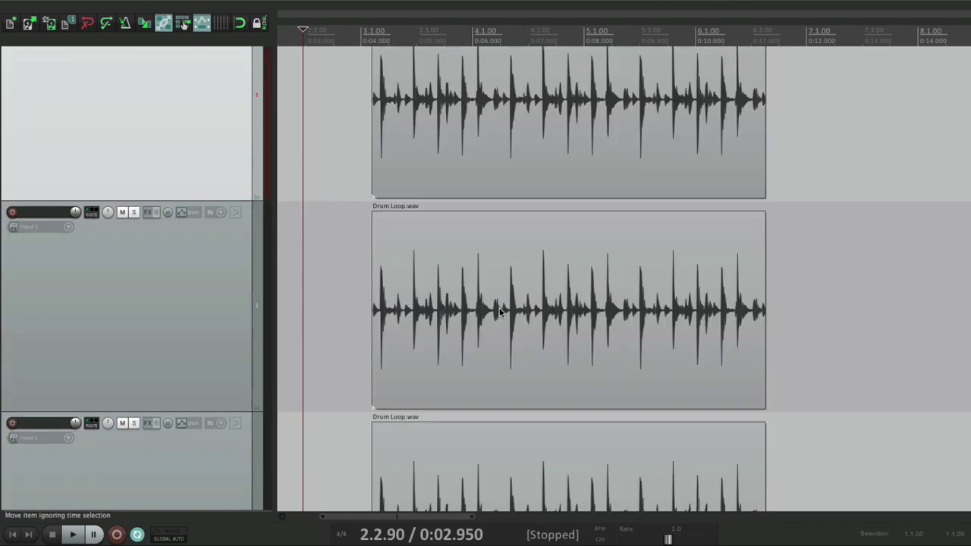
pyautogui.scroll(4, 500, 311)
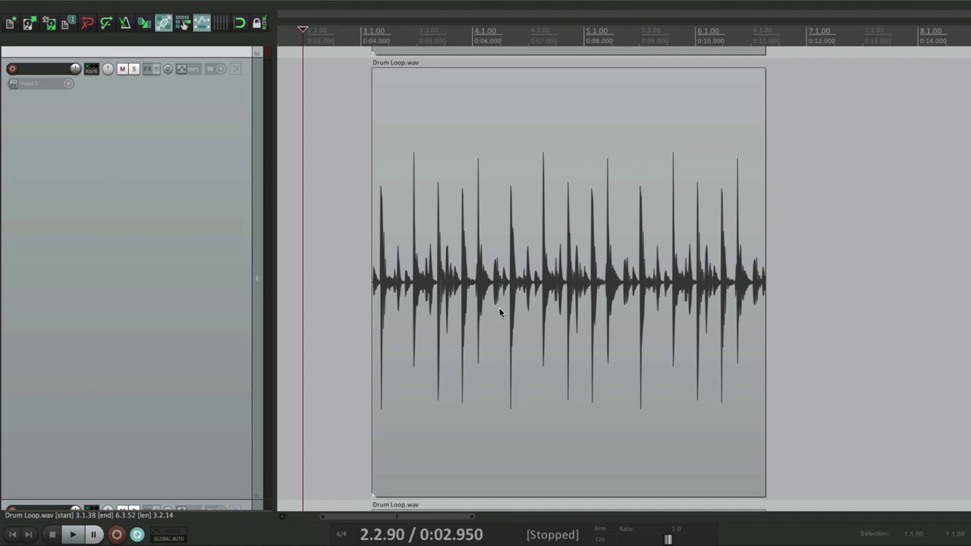
pyautogui.scroll(-5, 499, 311)
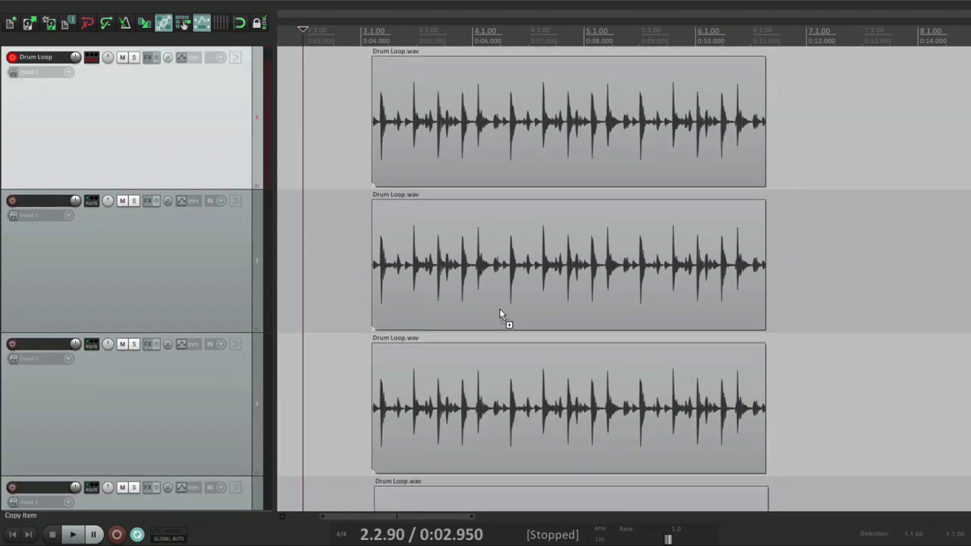
# Set Vertical zoom center to 'Top visible track' in Editing Behavior preferences
pyautogui.press('super+comma')
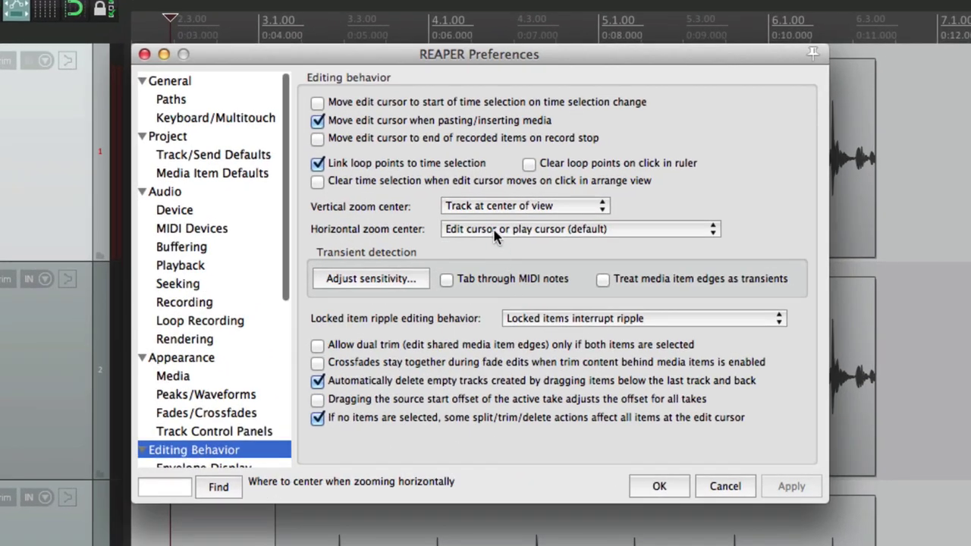
pyautogui.click(494, 207)
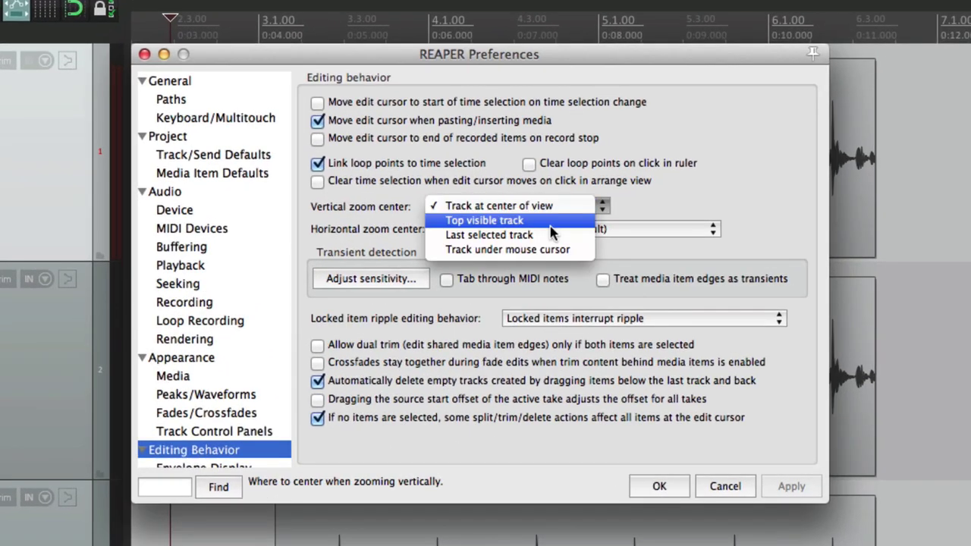
pyautogui.click(531, 220)
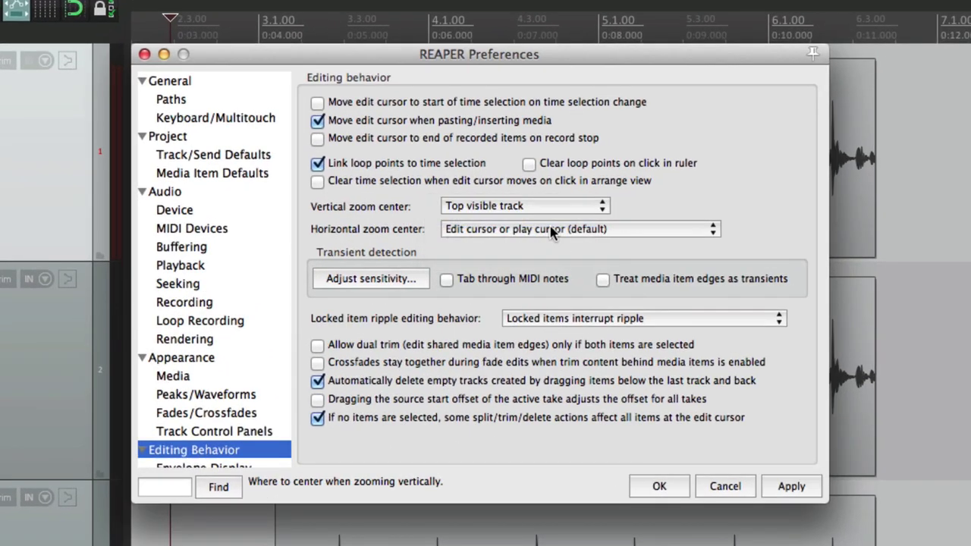
pyautogui.press('Return')
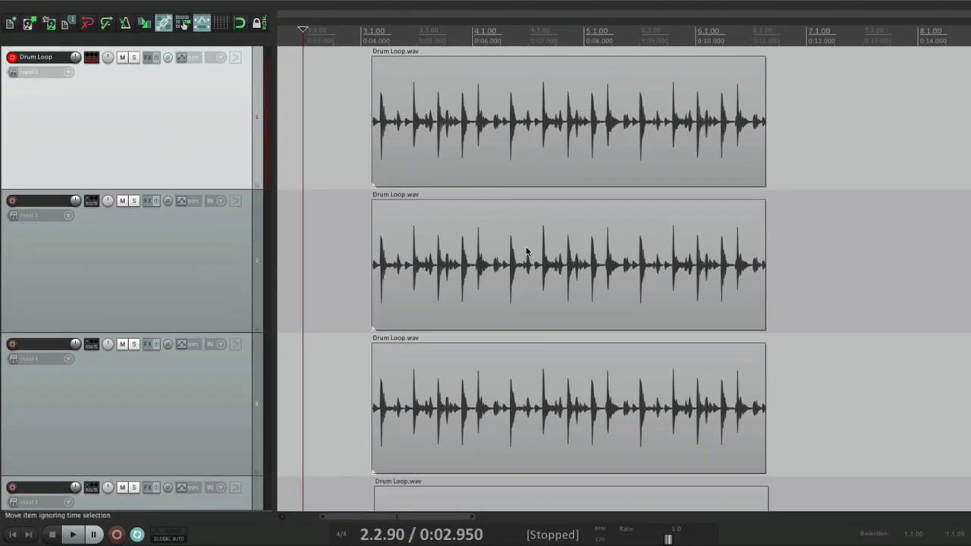
# Zoom vertically in and out to confirm zooming now anchors on the top track
pyautogui.scroll(2, 484, 278)
pyautogui.scroll(3, 484, 281)
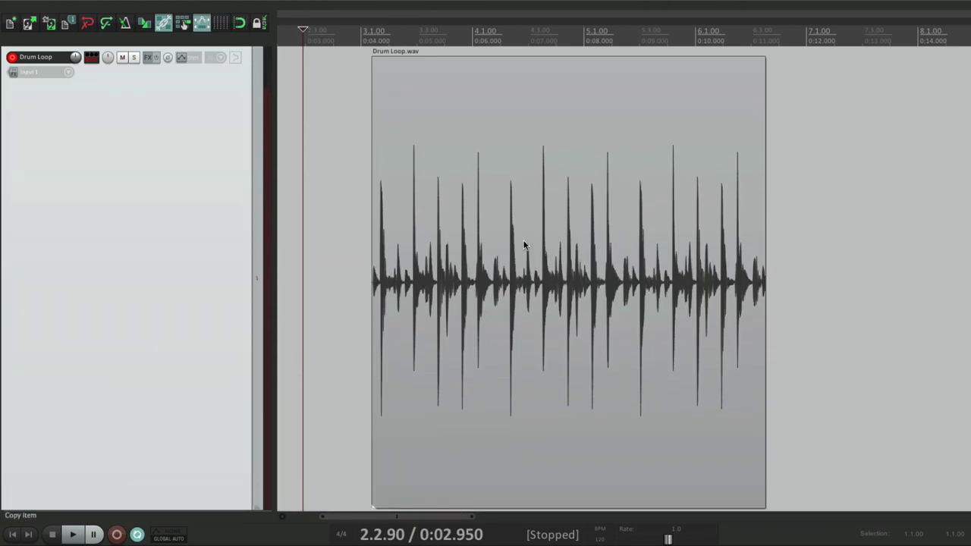
pyautogui.scroll(-4, 524, 245)
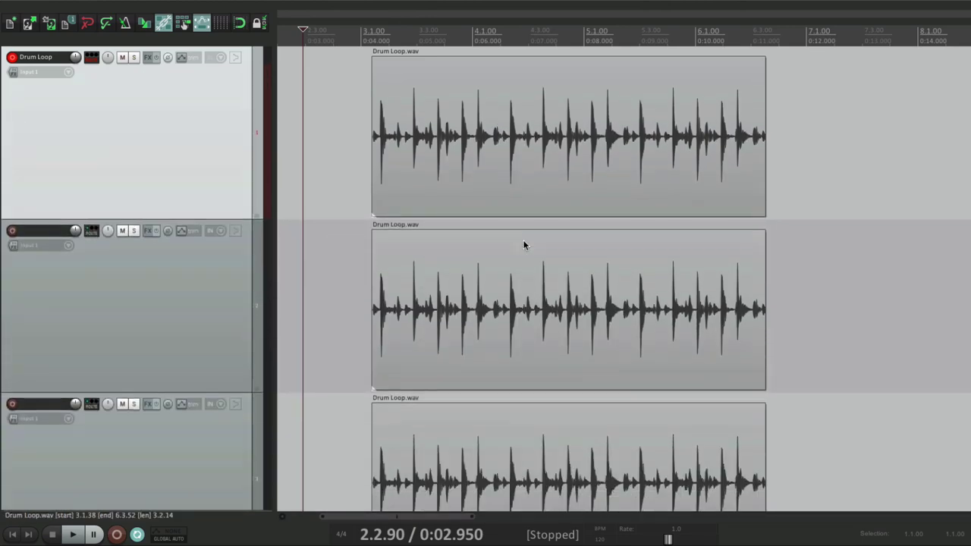
pyautogui.scroll(-1, 524, 244)
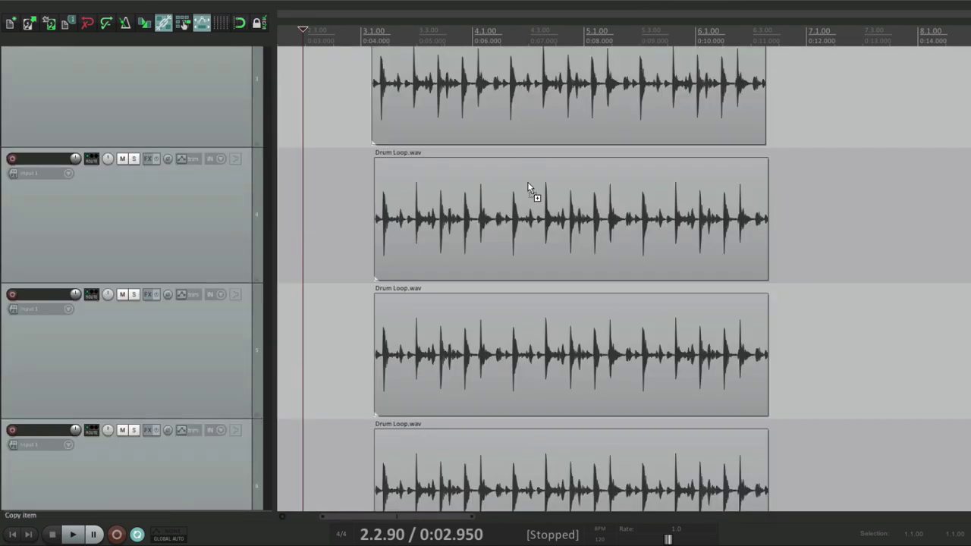
pyautogui.scroll(3, 529, 187)
pyautogui.scroll(1, 529, 188)
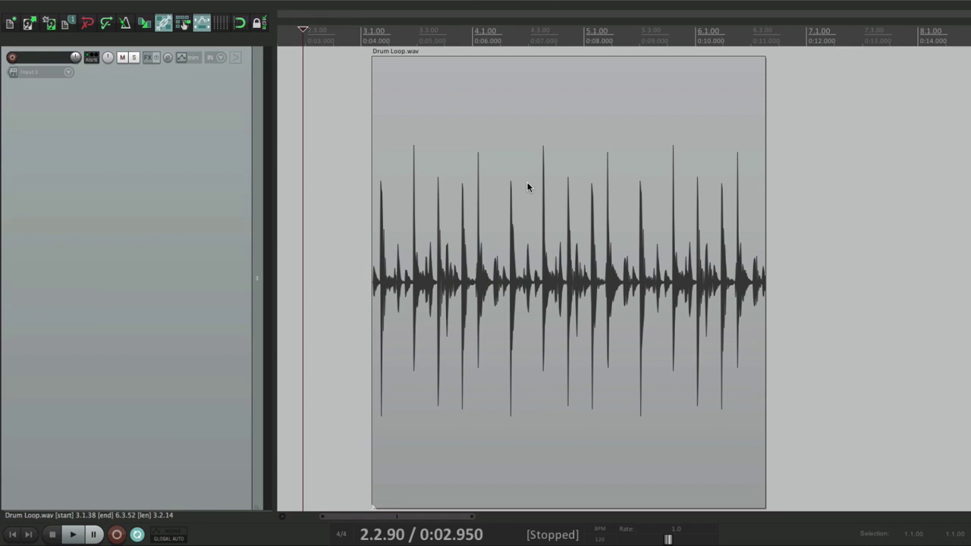
pyautogui.scroll(-5, 529, 187)
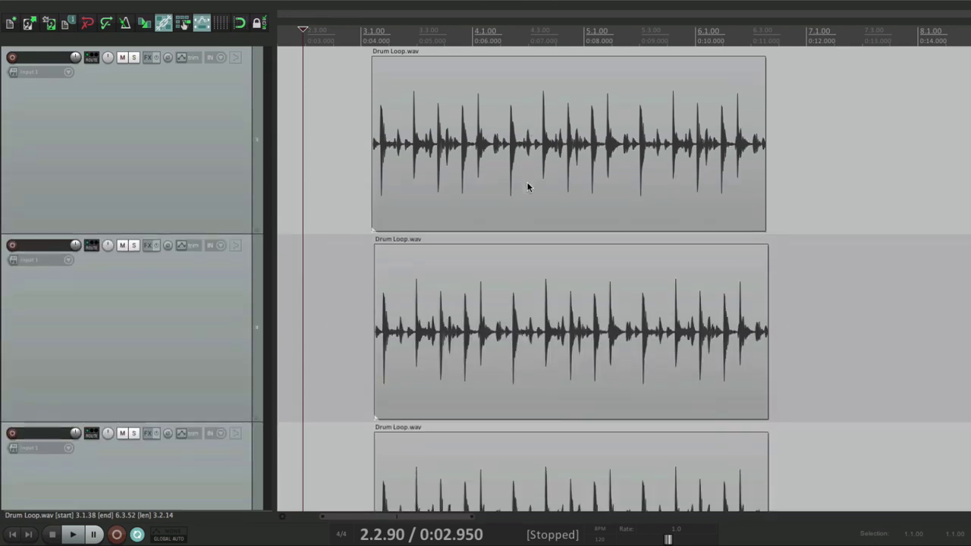
pyautogui.scroll(-1, 529, 187)
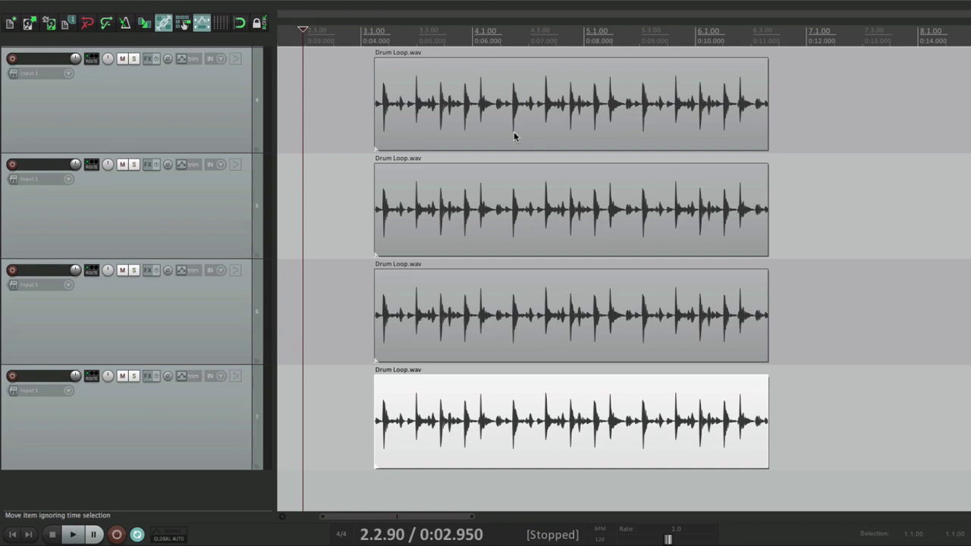
pyautogui.scroll(2, 513, 133)
pyautogui.scroll(2, 518, 107)
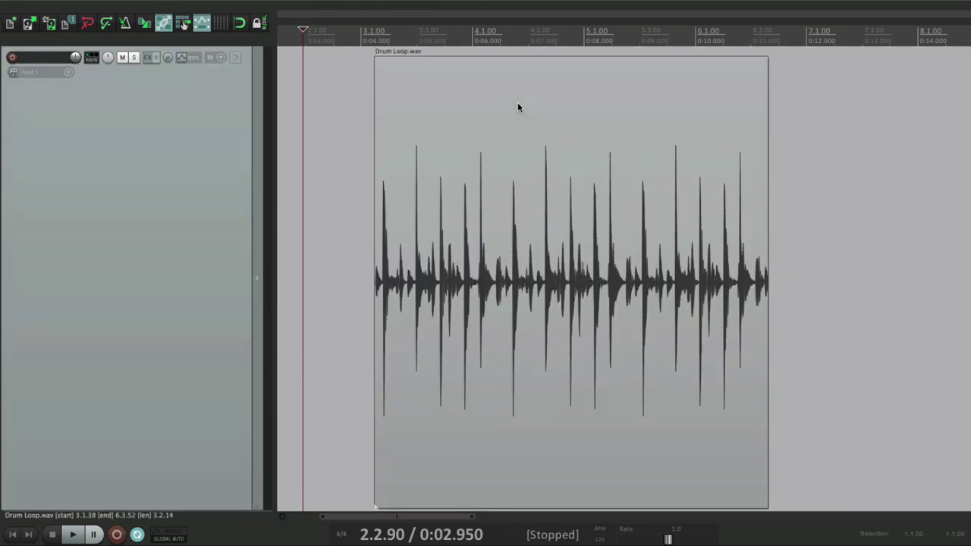
pyautogui.scroll(-3, 519, 107)
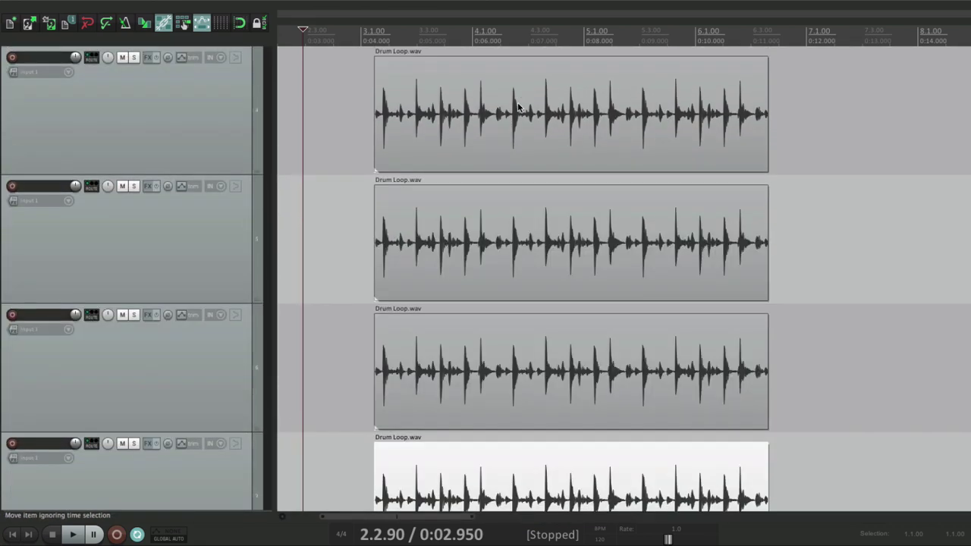
# Set Vertical zoom center to 'Last selected track' in Editing Behavior preferences
pyautogui.press('super+comma')
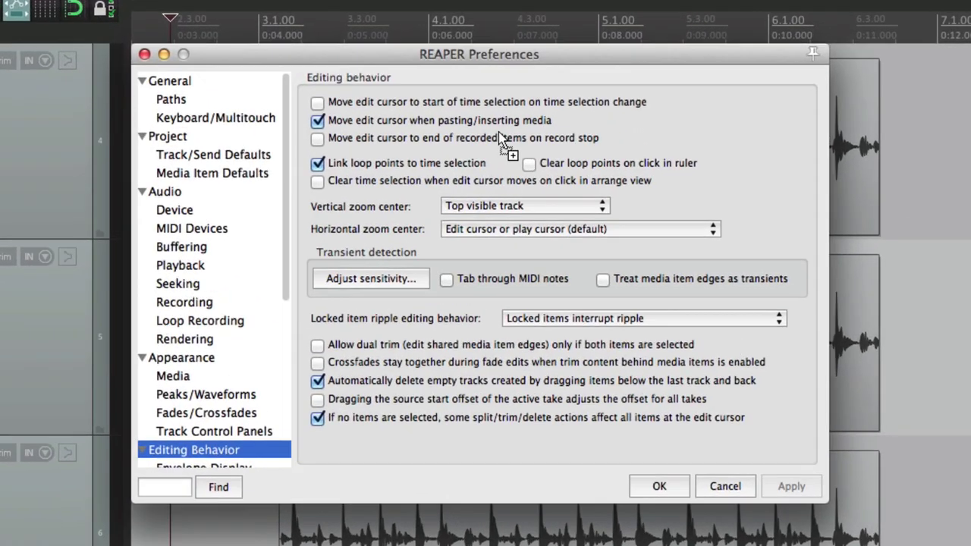
pyautogui.click(535, 206)
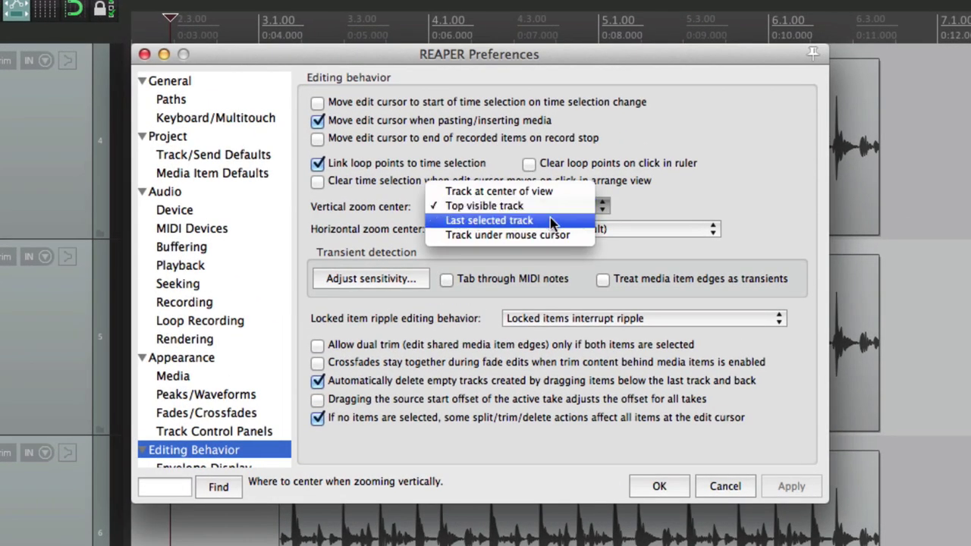
pyautogui.click(551, 221)
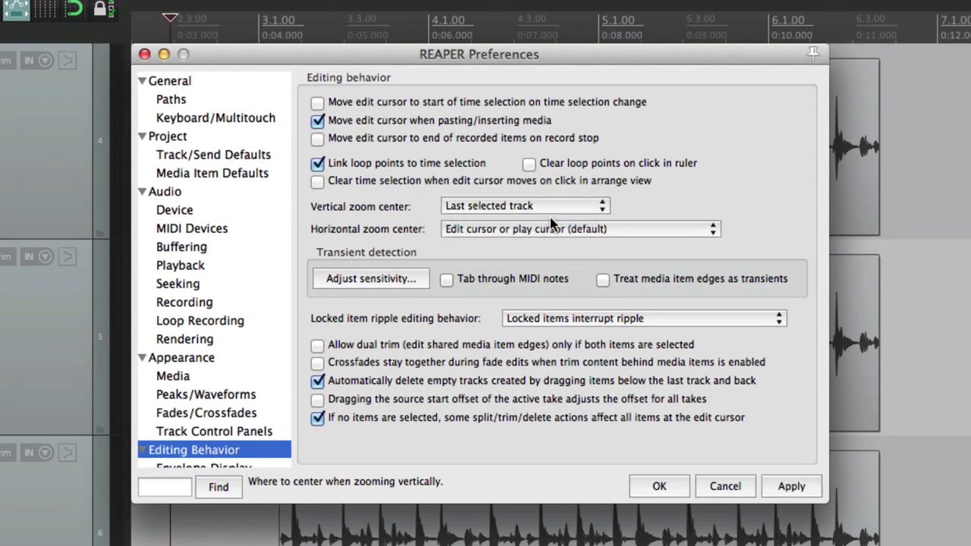
pyautogui.press('Return')
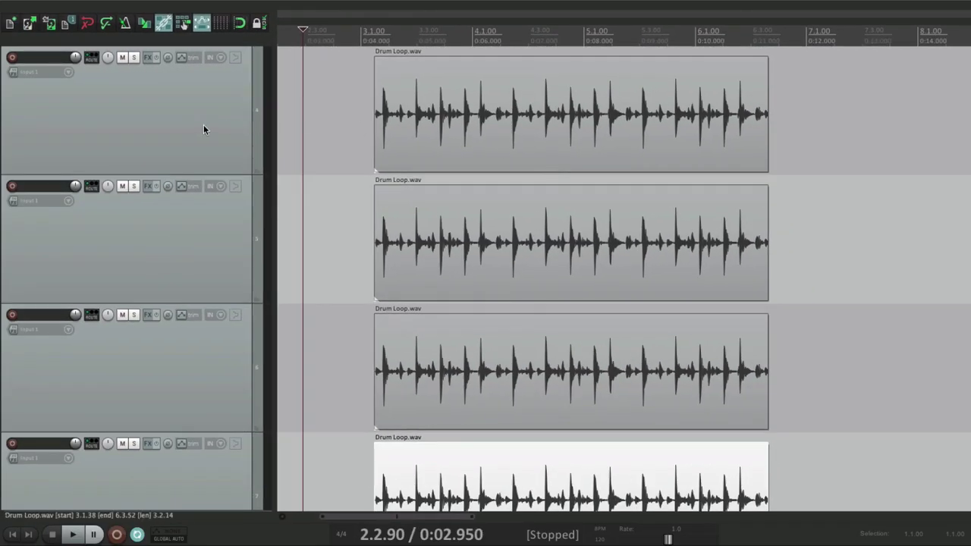
# Select track 4, then track 2, zooming vertically around each selected track
pyautogui.click(162, 139)
pyautogui.scroll(5, 478, 224)
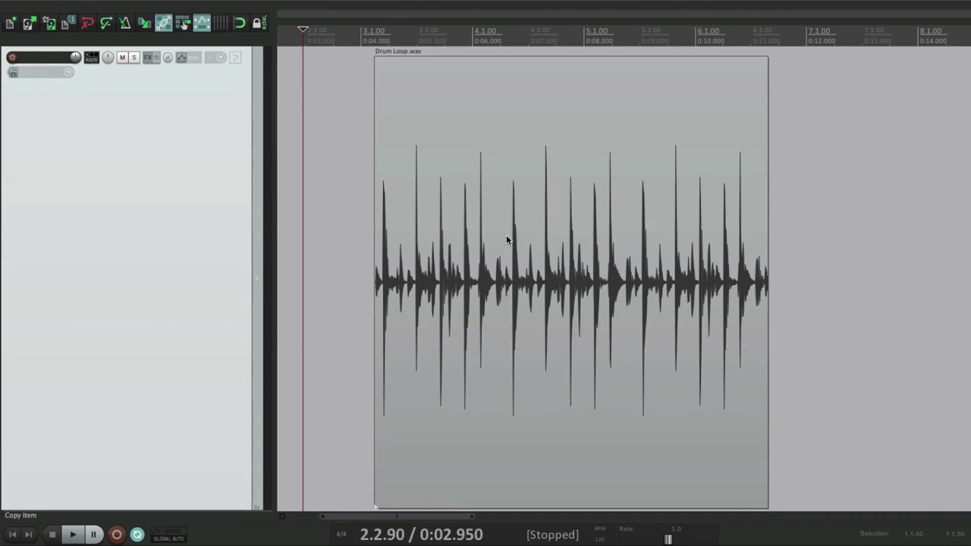
pyautogui.scroll(-3, 506, 235)
pyautogui.scroll(-4, 506, 240)
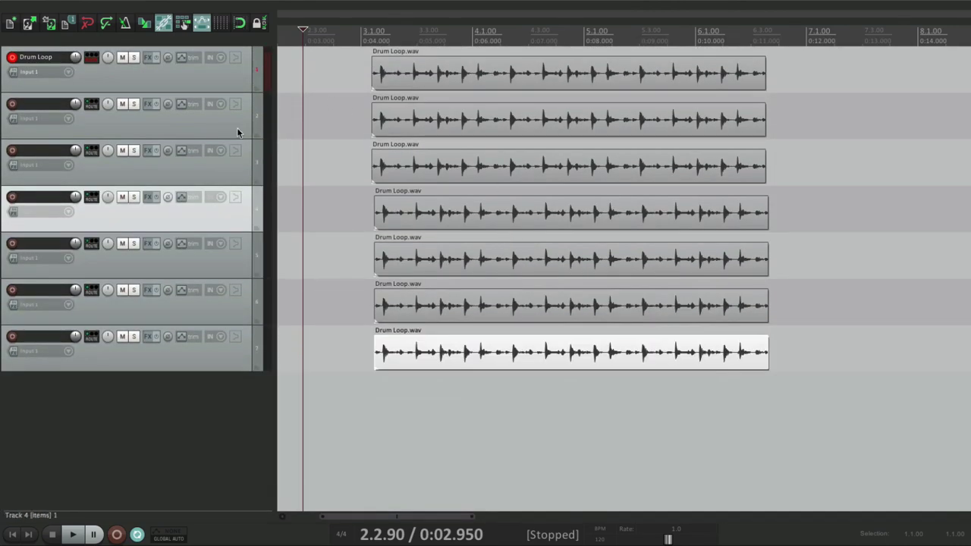
pyautogui.click(231, 133)
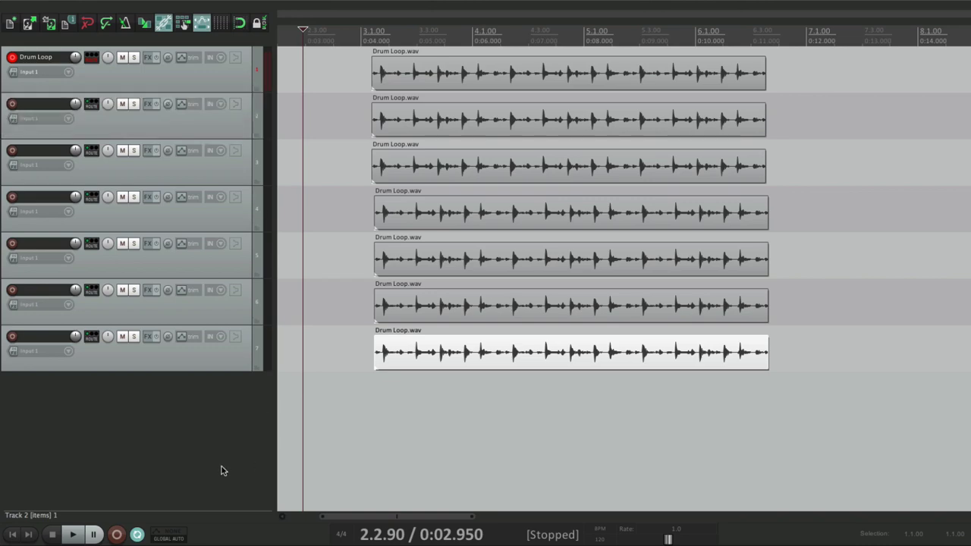
pyautogui.scroll(4, 493, 179)
pyautogui.scroll(3, 494, 180)
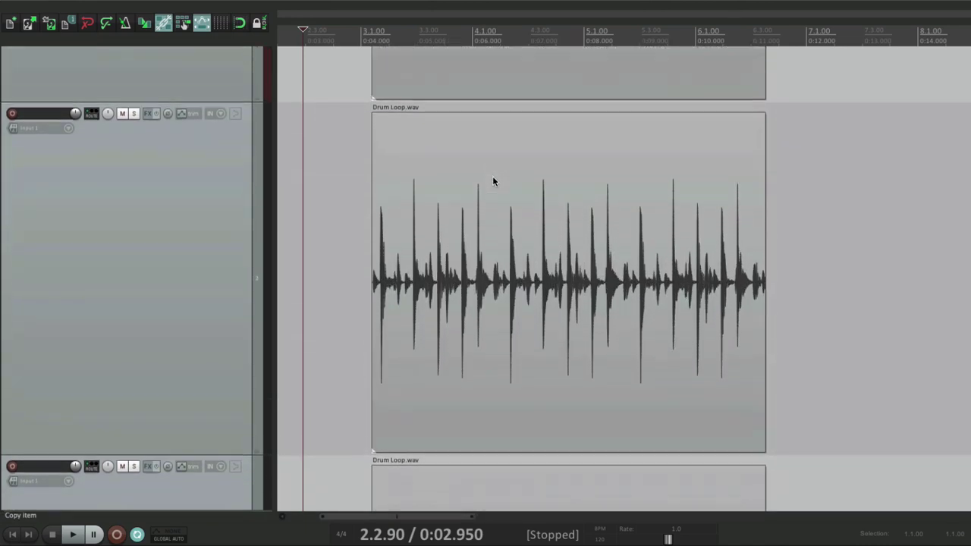
pyautogui.scroll(-7, 492, 176)
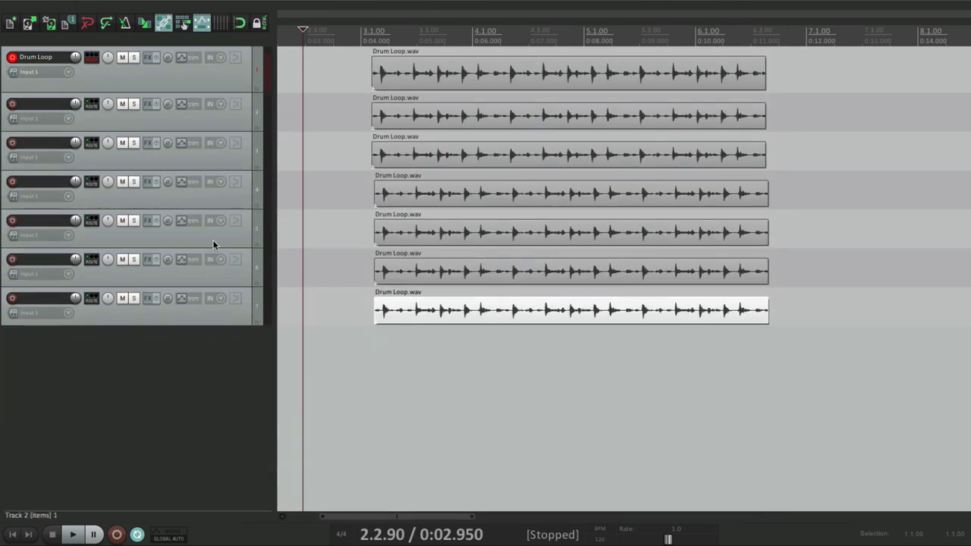
# Select track 5 and zoom vertically around it
pyautogui.click(214, 234)
pyautogui.scroll(7, 535, 252)
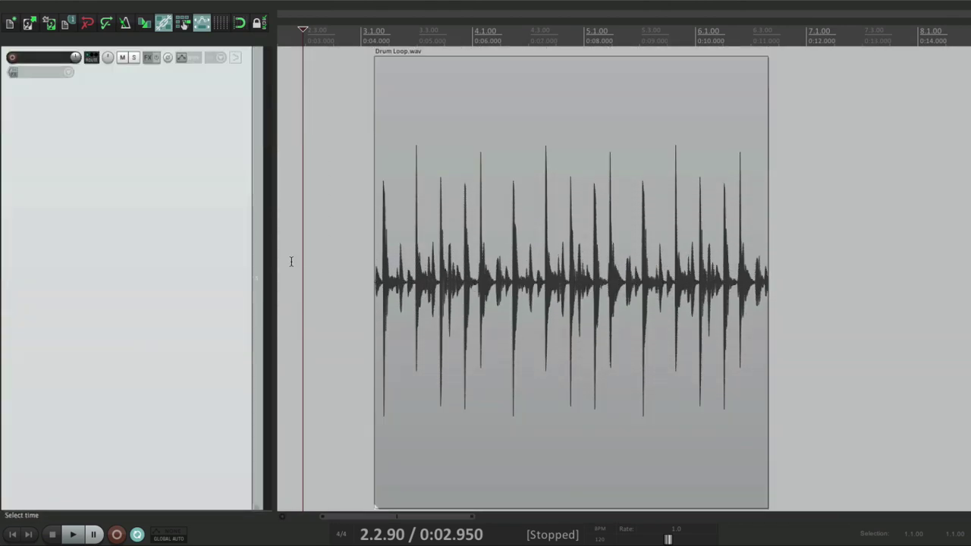
pyautogui.scroll(-3, 408, 275)
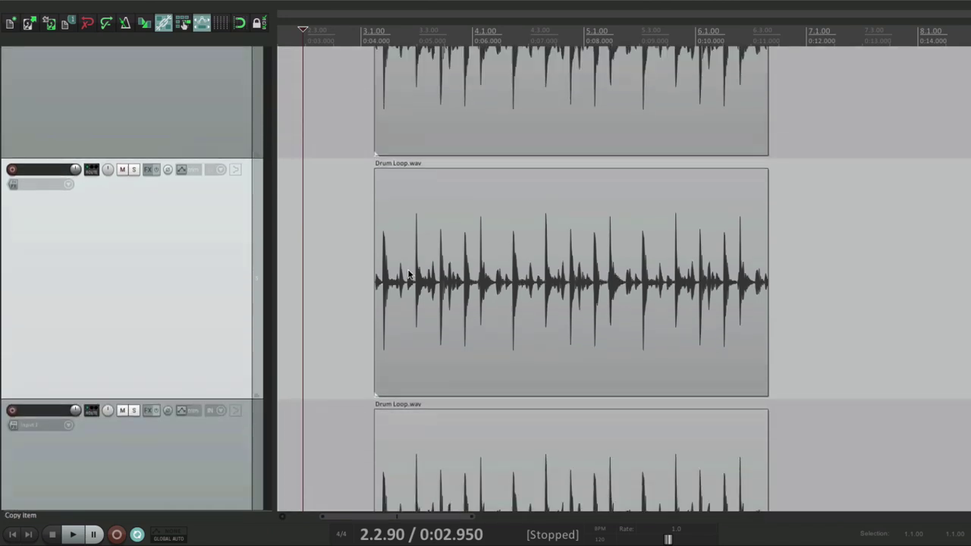
pyautogui.scroll(-4, 409, 275)
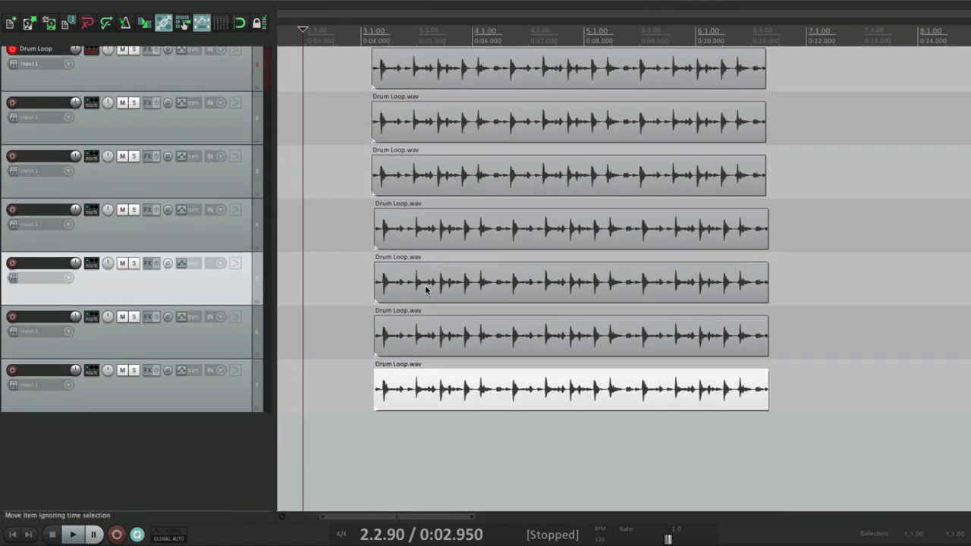
pyautogui.scroll(7, 425, 284)
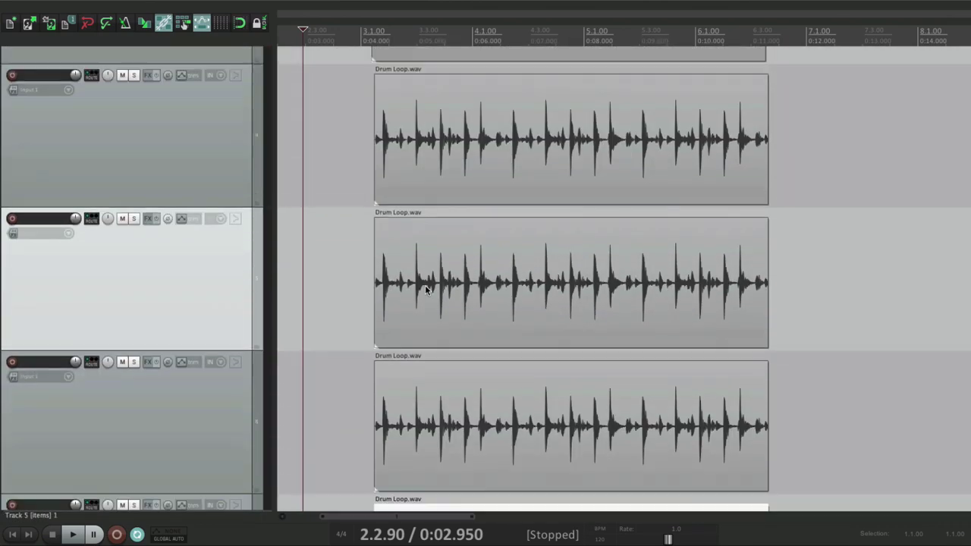
# Set Vertical zoom center to 'Track under mouse cursor', then shrink track heights to show all seven tracks
pyautogui.press('super+comma')
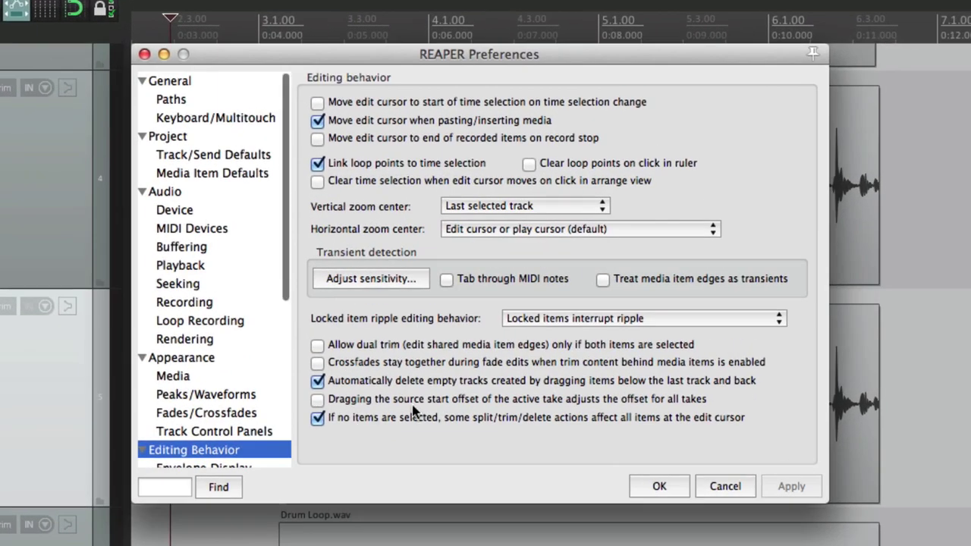
pyautogui.click(521, 206)
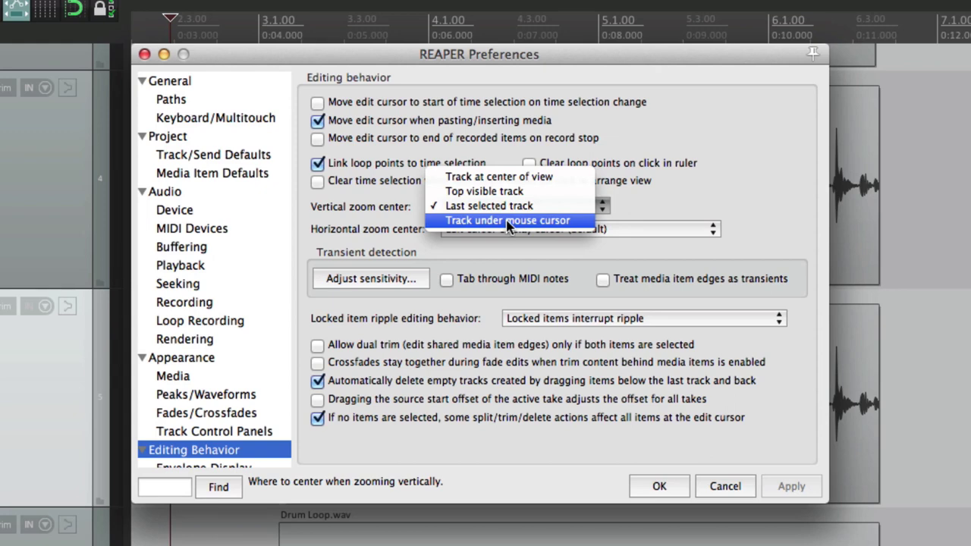
pyautogui.click(508, 221)
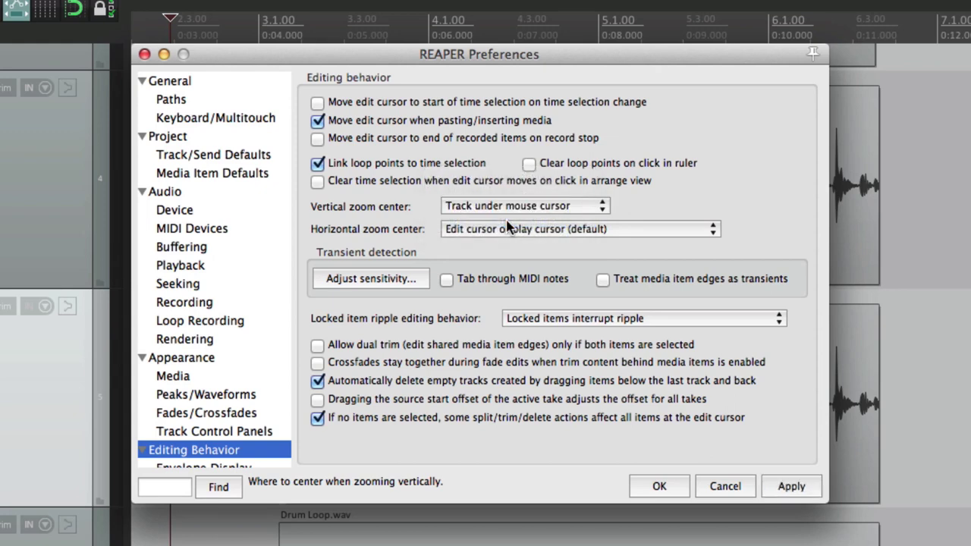
pyautogui.press('Return')
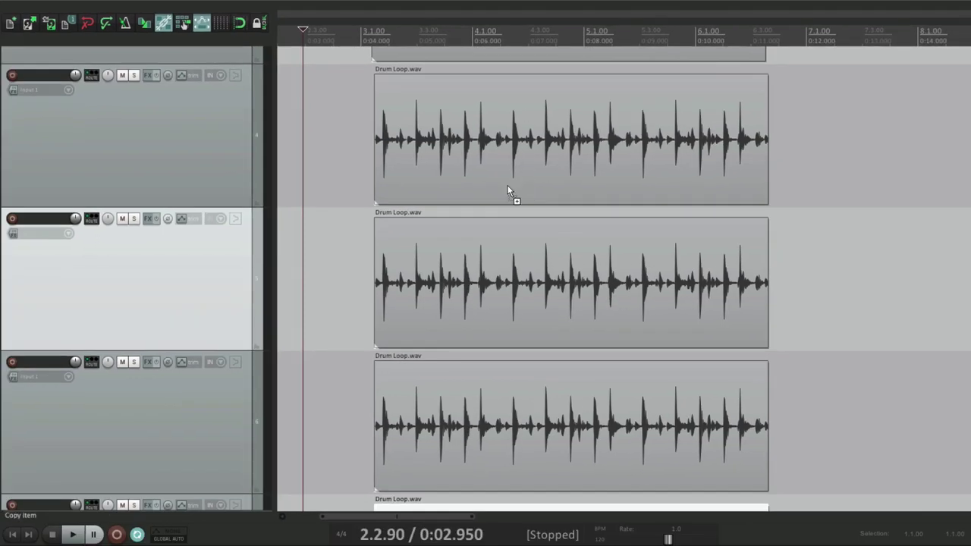
pyautogui.press('pagedown')
pyautogui.scroll(3, 528, 169)
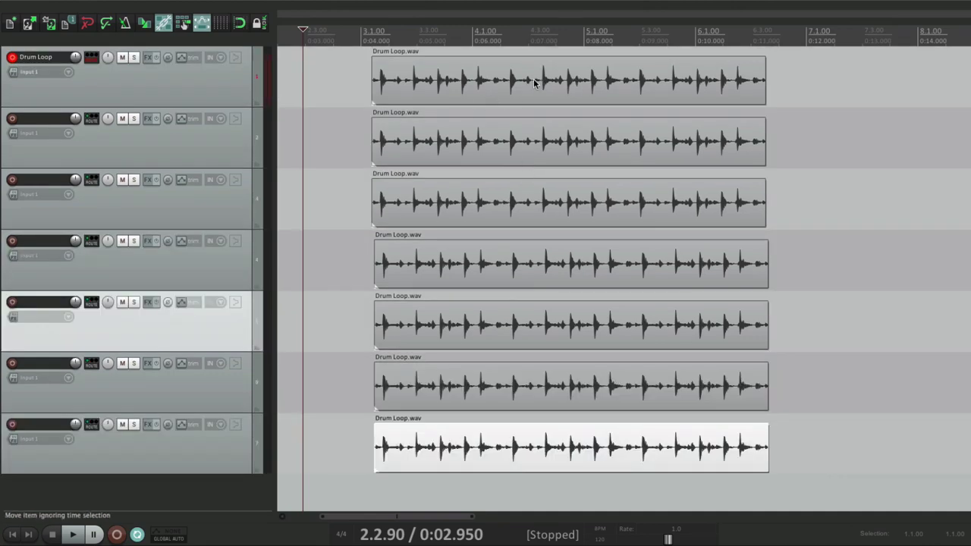
pyautogui.keyDown('ctrl'); pyautogui.scroll(5, 535, 85); pyautogui.keyUp('ctrl')
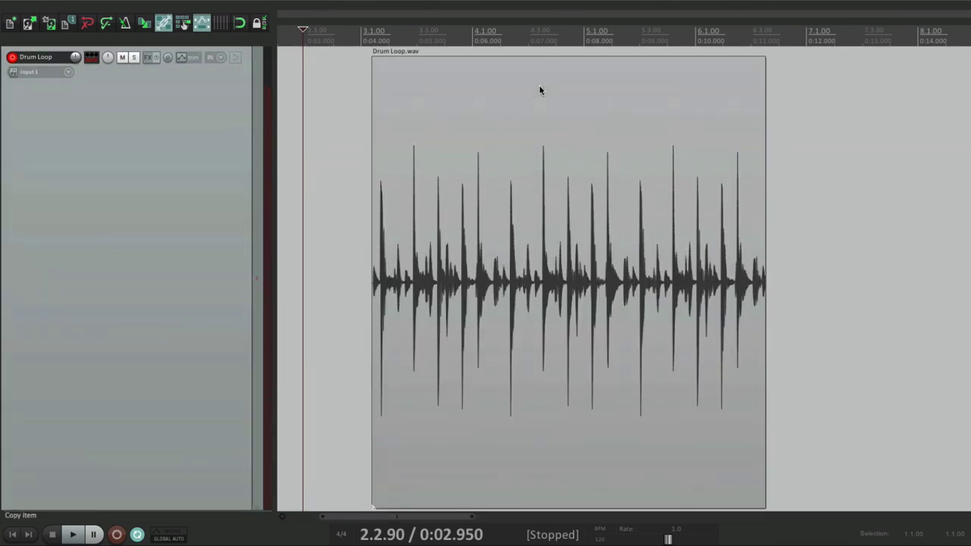
pyautogui.keyDown('ctrl'); pyautogui.scroll(-5, 540, 91); pyautogui.keyUp('ctrl')
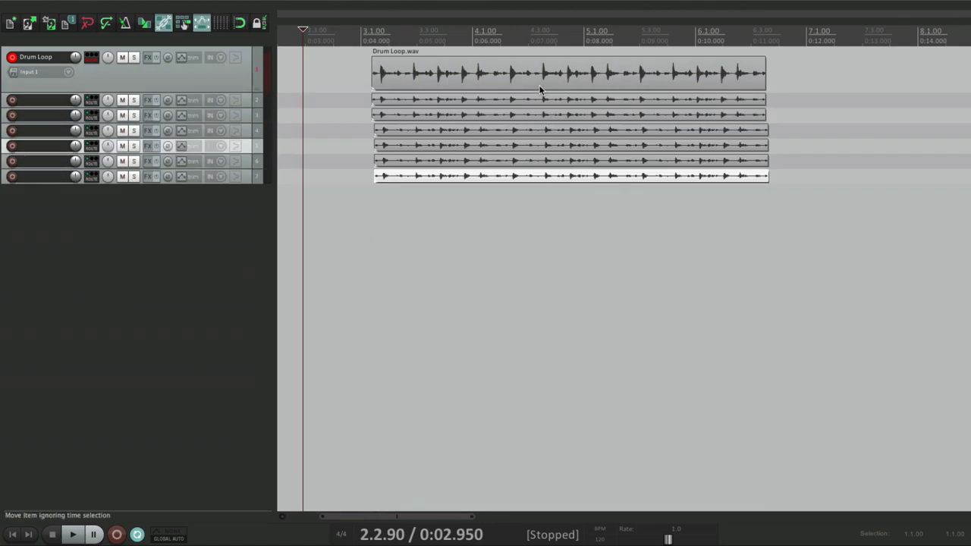
pyautogui.keyDown('ctrl'); pyautogui.scroll(1, 539, 90); pyautogui.keyUp('ctrl')
pyautogui.keyDown('ctrl'); pyautogui.scroll(2, 539, 90); pyautogui.keyUp('ctrl')
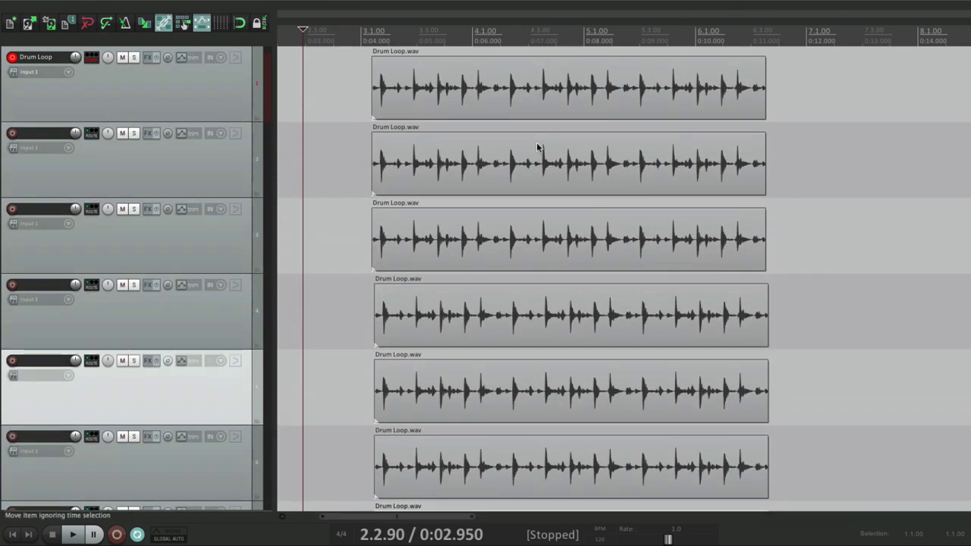
pyautogui.keyDown('ctrl'); pyautogui.scroll(3, 535, 159); pyautogui.keyUp('ctrl')
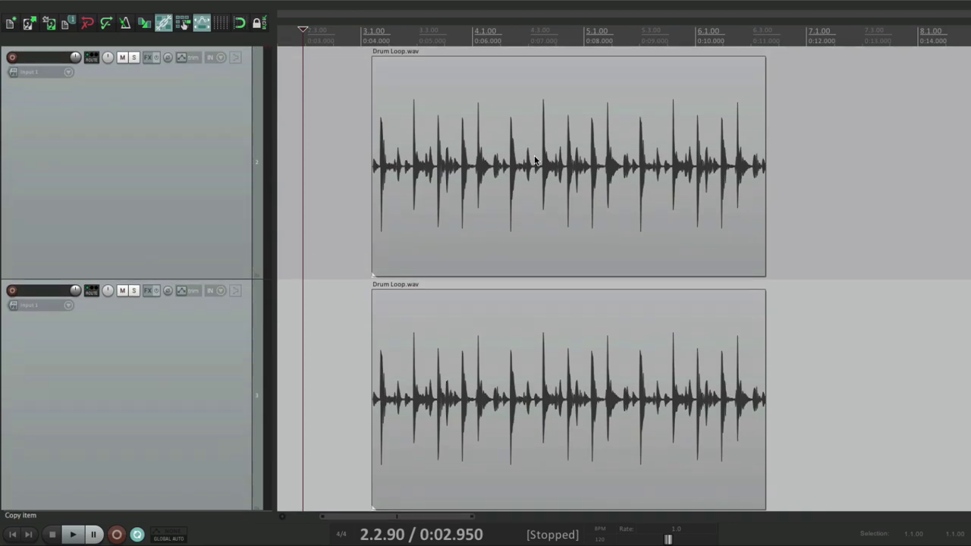
pyautogui.keyDown('ctrl'); pyautogui.scroll(-1, 534, 159); pyautogui.keyUp('ctrl')
pyautogui.keyDown('ctrl'); pyautogui.scroll(4, 538, 276); pyautogui.keyUp('ctrl')
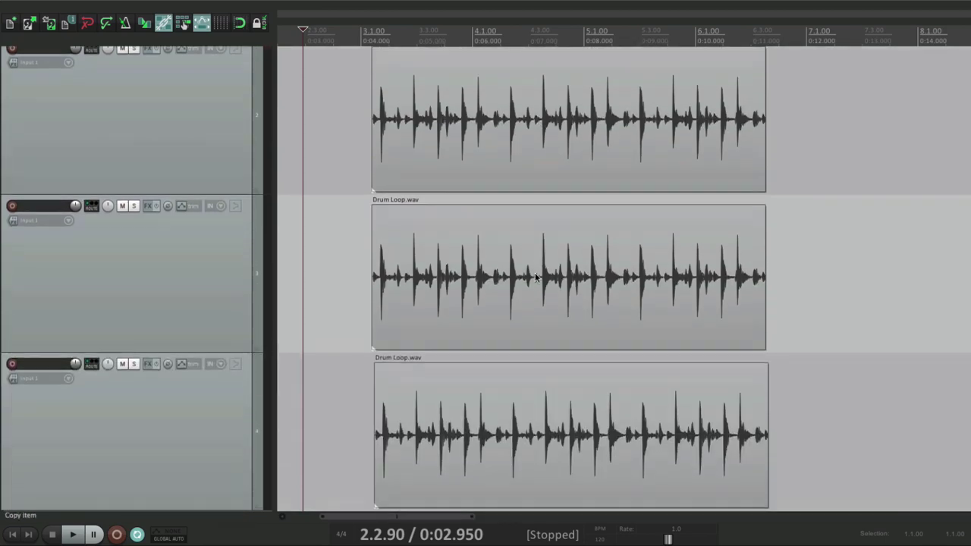
pyautogui.keyDown('ctrl'); pyautogui.scroll(-5, 535, 277); pyautogui.keyUp('ctrl')
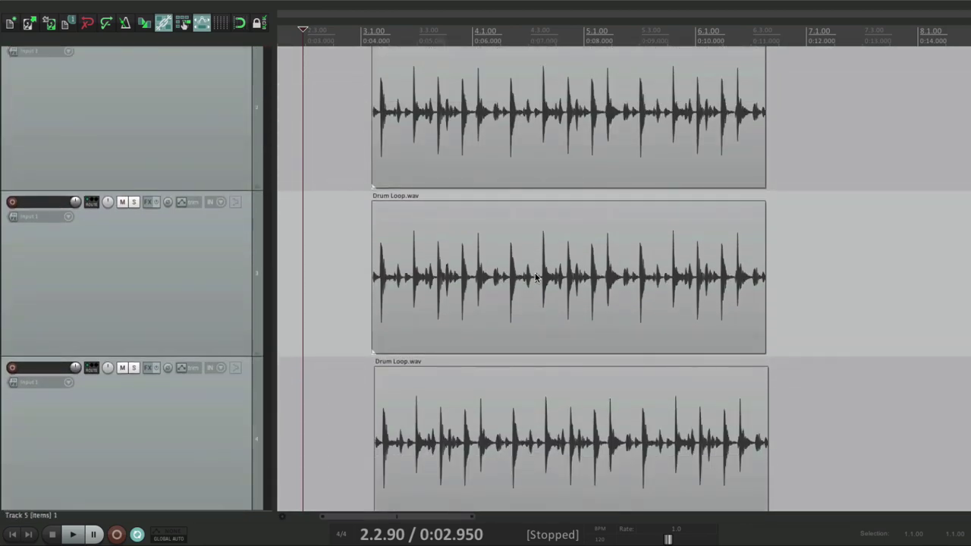
pyautogui.scroll(-5, 535, 277)
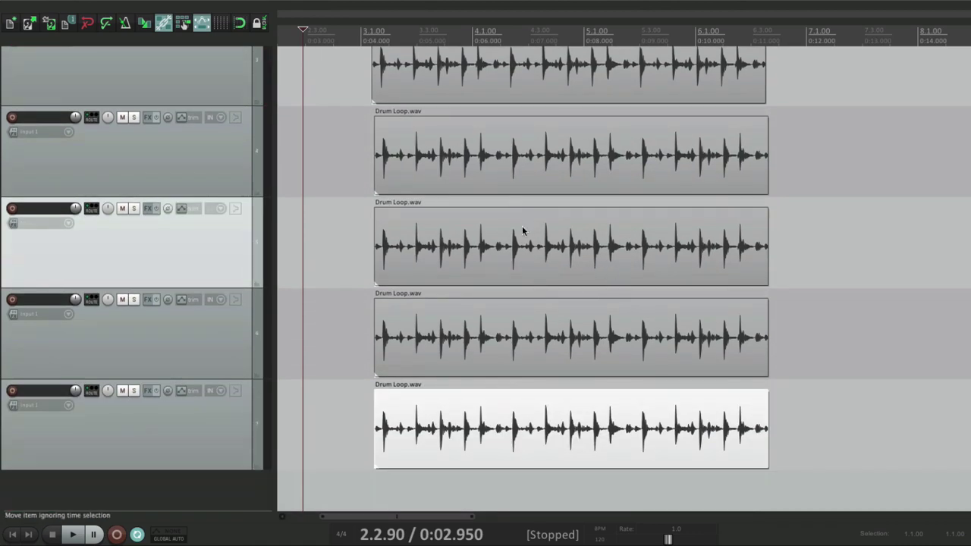
pyautogui.keyDown('ctrl'); pyautogui.scroll(4, 530, 245); pyautogui.keyUp('ctrl')
pyautogui.keyDown('ctrl'); pyautogui.scroll(-5, 531, 243); pyautogui.keyUp('ctrl')
pyautogui.keyDown('ctrl'); pyautogui.scroll(3, 519, 101); pyautogui.keyUp('ctrl')
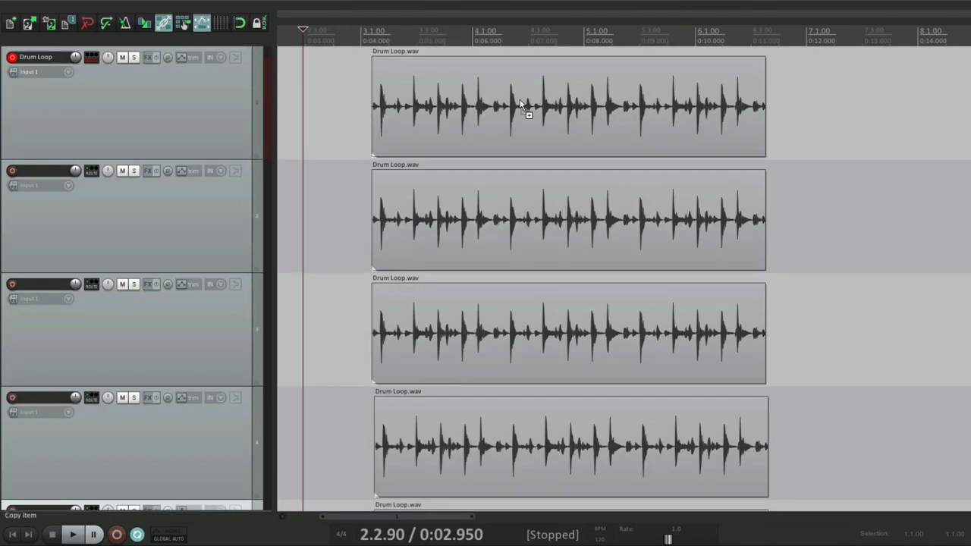
pyautogui.press('super+comma')
pyautogui.click(481, 205)
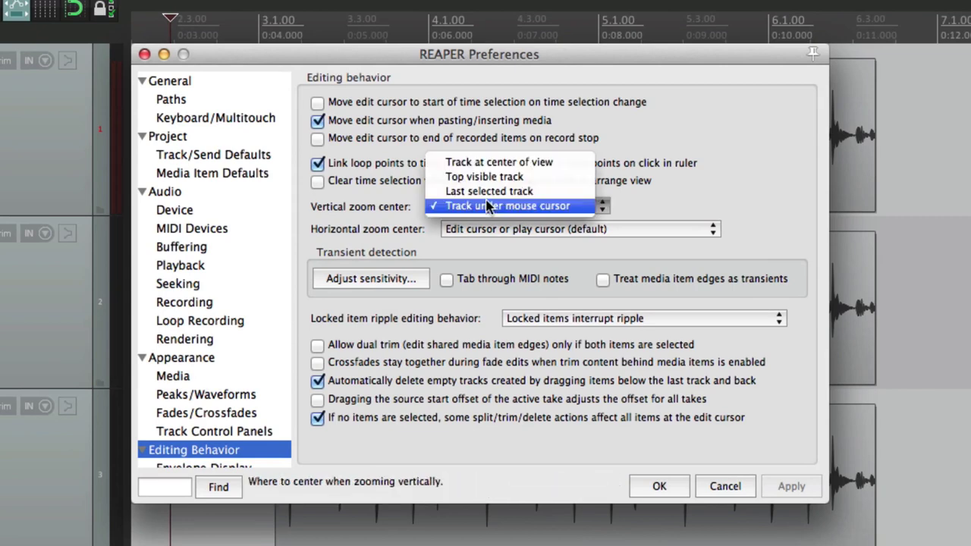
pyautogui.click(506, 163)
pyautogui.click(535, 211)
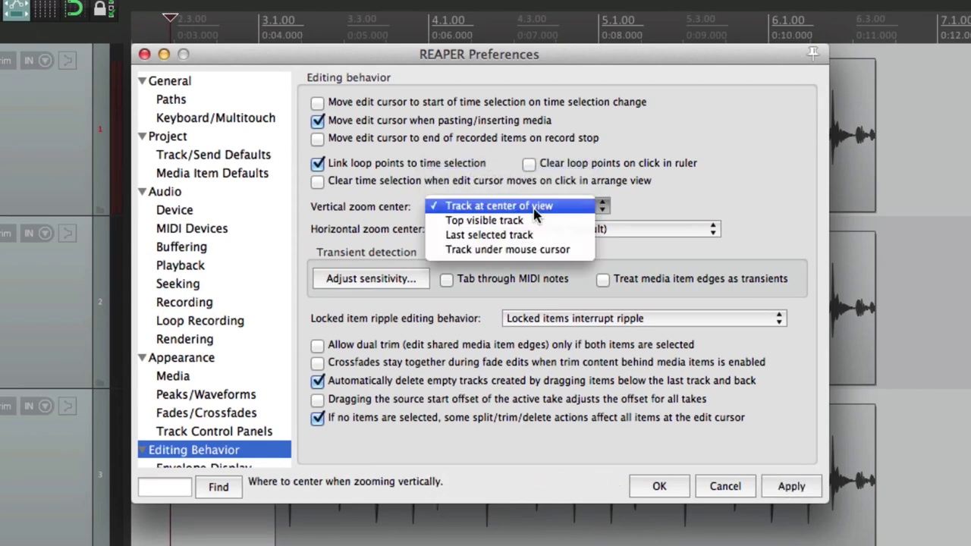
pyautogui.click(523, 249)
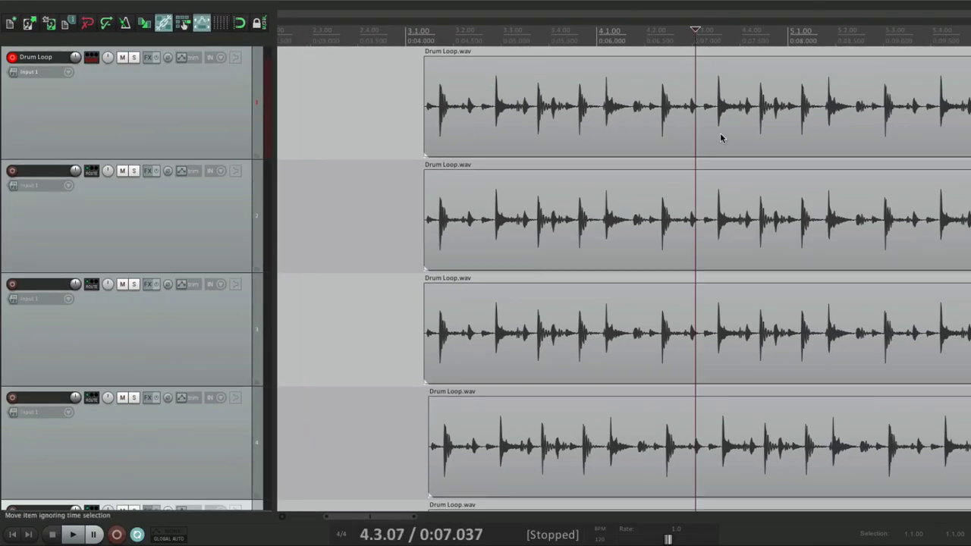
# Zoom in on the drum loop and select the track 1 Drum Loop item
pyautogui.scroll(5, 692, 147)
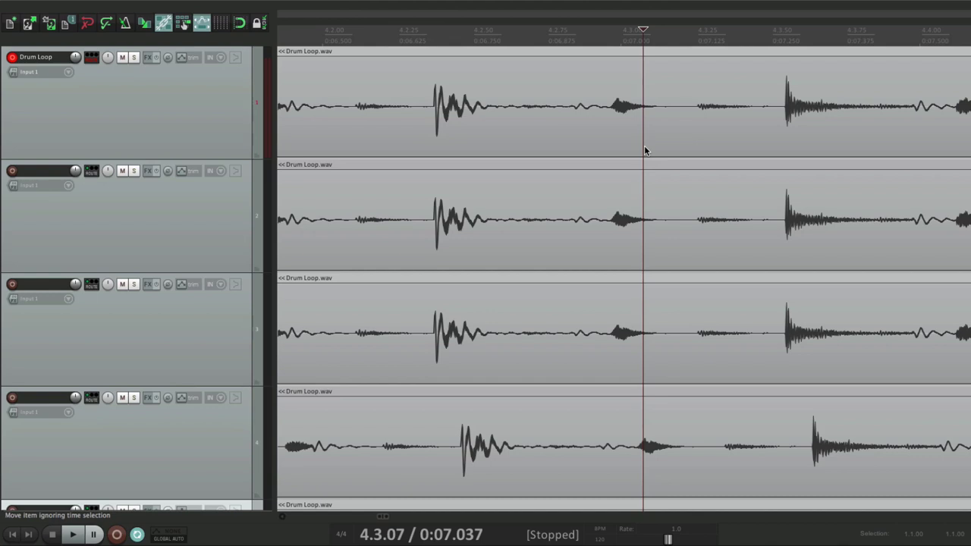
pyautogui.scroll(6, 645, 148)
pyautogui.scroll(-8, 644, 147)
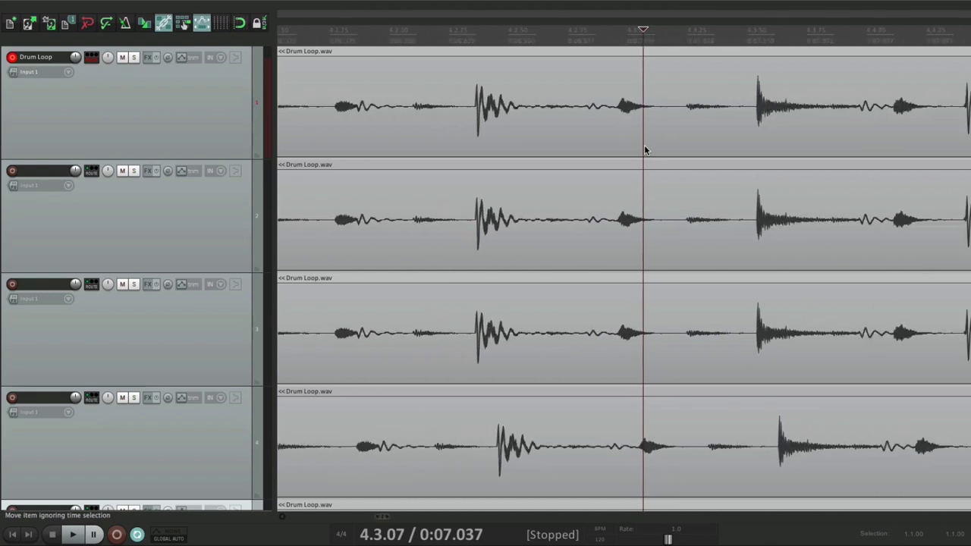
pyautogui.scroll(-1, 644, 150)
pyautogui.click(736, 110)
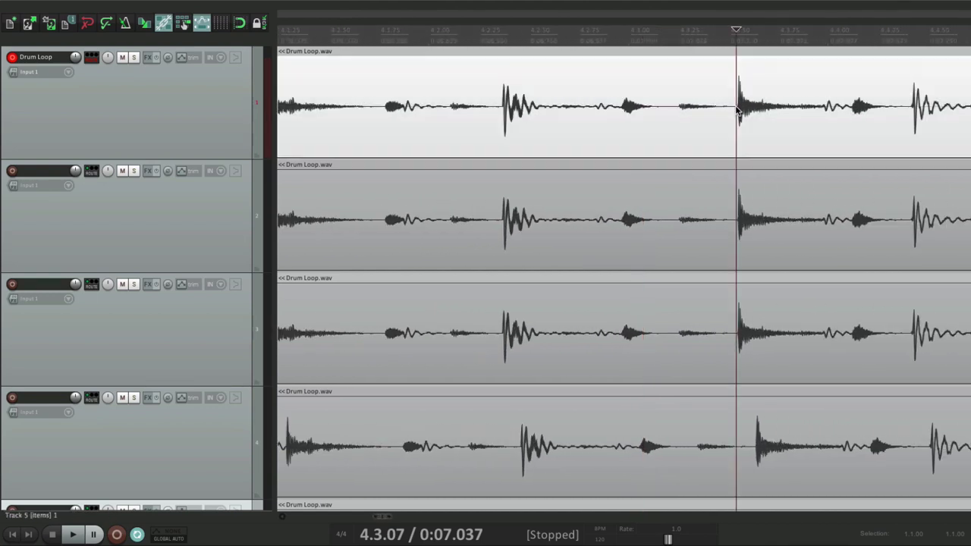
# Place the edit cursor at 4.4.42 and zoom around it
pyautogui.scroll(6, 732, 110)
pyautogui.scroll(3, 646, 143)
pyautogui.scroll(-5, 646, 144)
pyautogui.scroll(-4, 613, 157)
pyautogui.click(820, 114)
pyautogui.scroll(6, 820, 114)
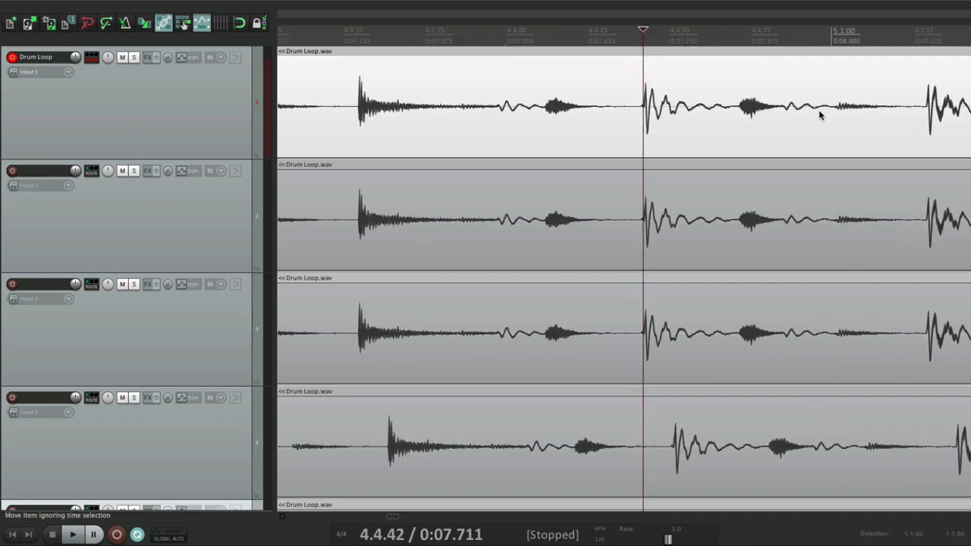
pyautogui.scroll(-8, 657, 145)
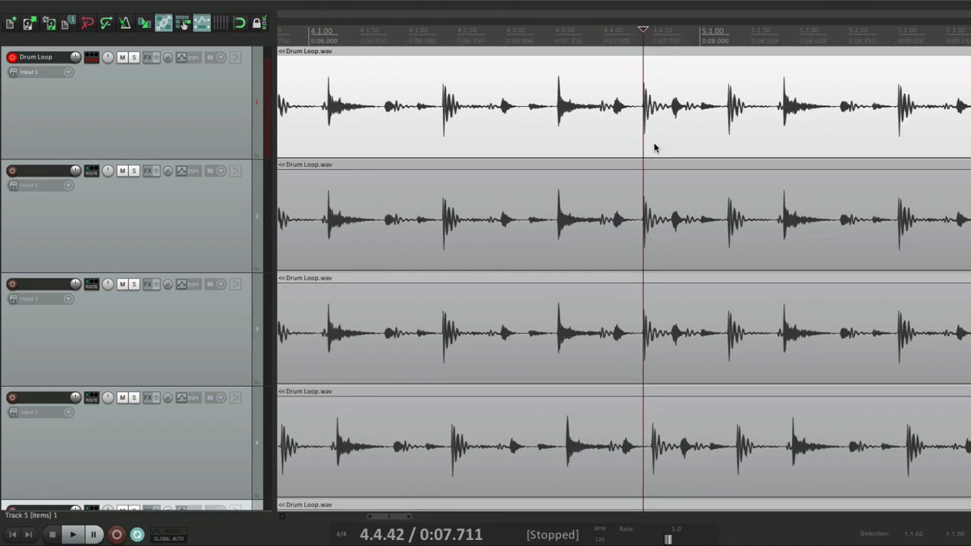
# Set Horizontal zoom center to 'Center of view' in Editing Behavior preferences
pyautogui.press('super+comma')
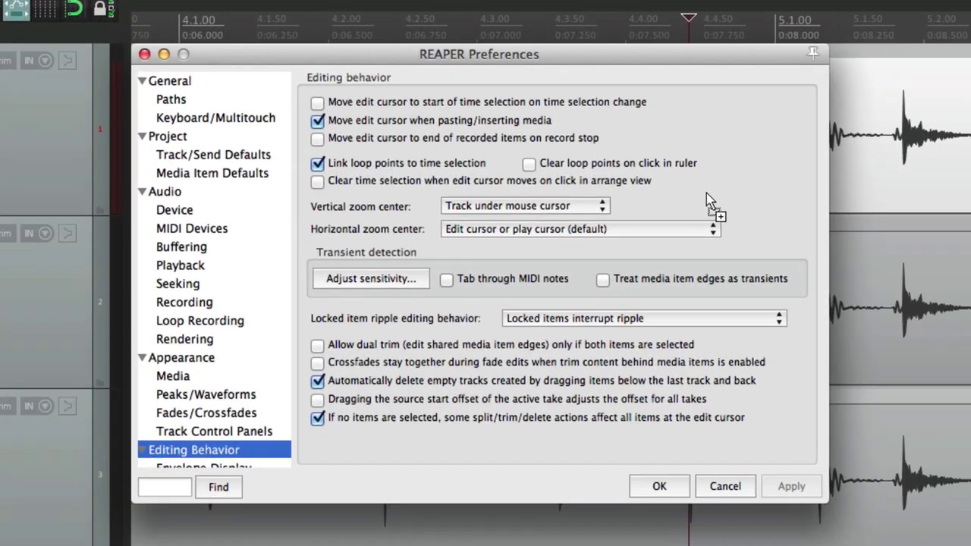
pyautogui.click(611, 230)
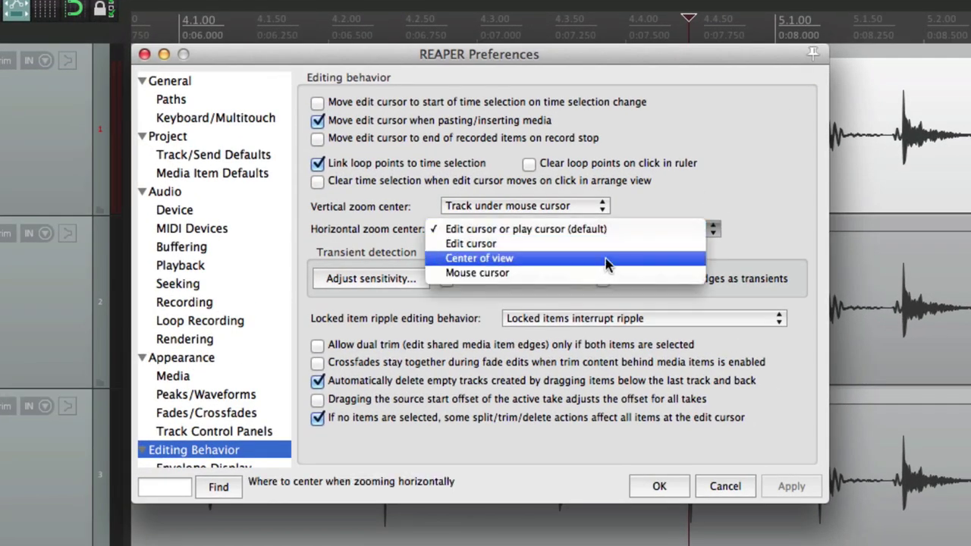
pyautogui.click(607, 258)
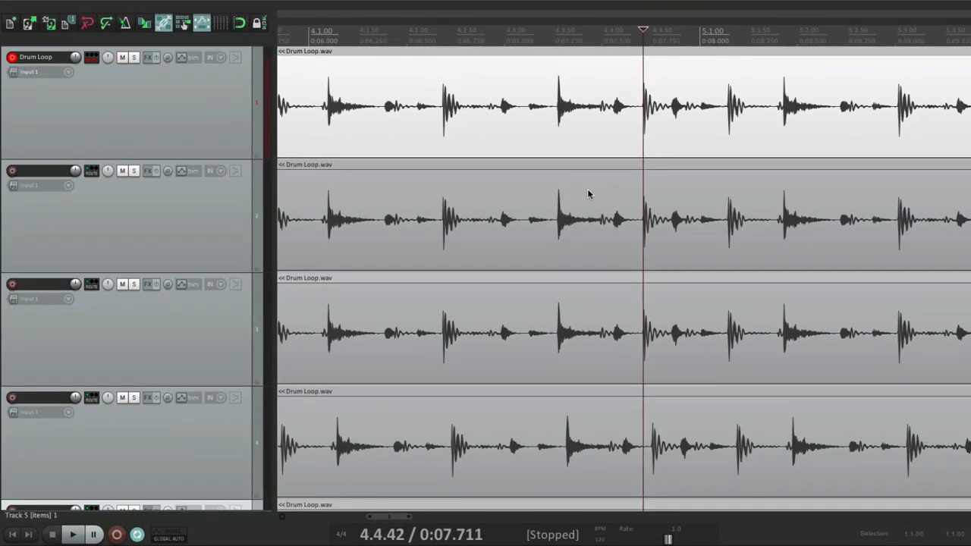
# Zoom in on the drum transients, with the edit cursor placed before the items
pyautogui.scroll(-3, 566, 235)
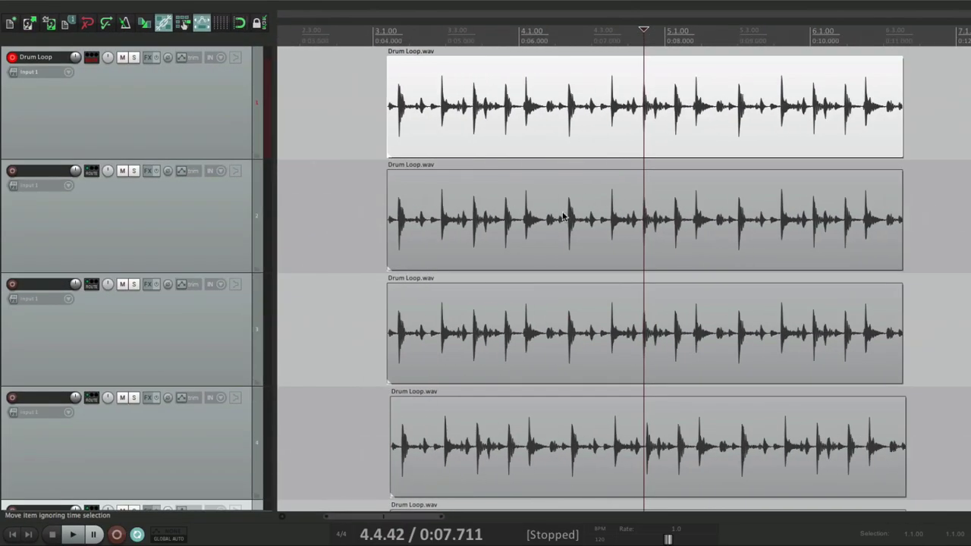
pyautogui.hscroll(2, 563, 217)
pyautogui.click(302, 175)
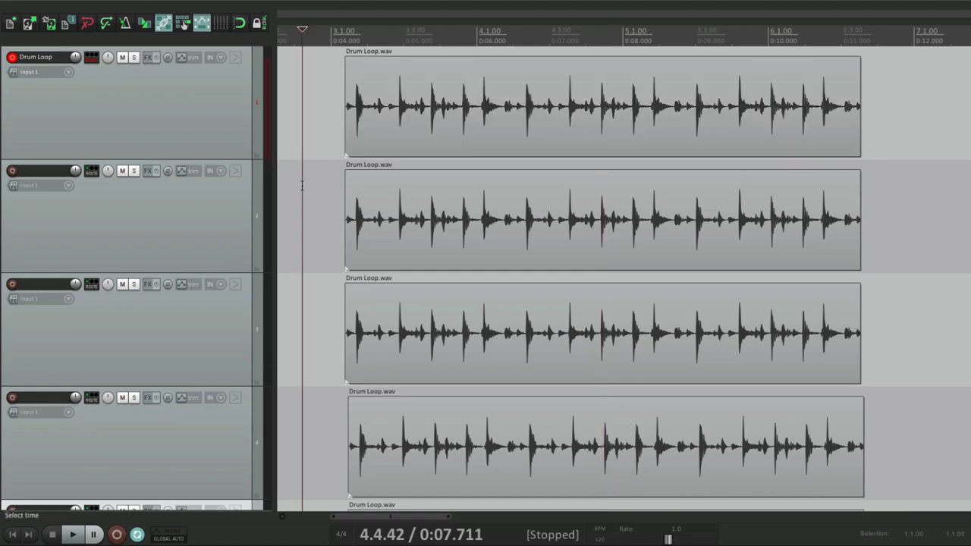
pyautogui.scroll(3, 541, 232)
pyautogui.scroll(6, 589, 220)
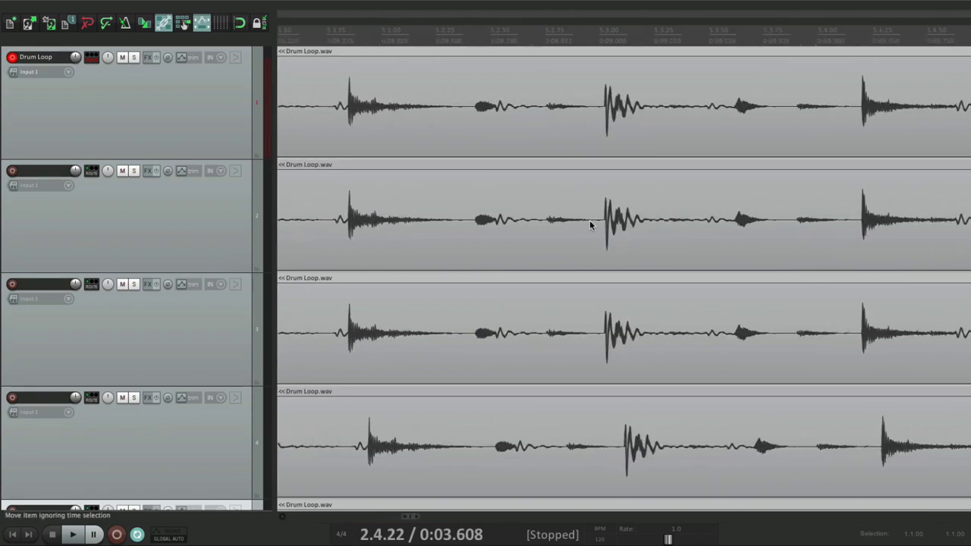
pyautogui.scroll(1, 590, 220)
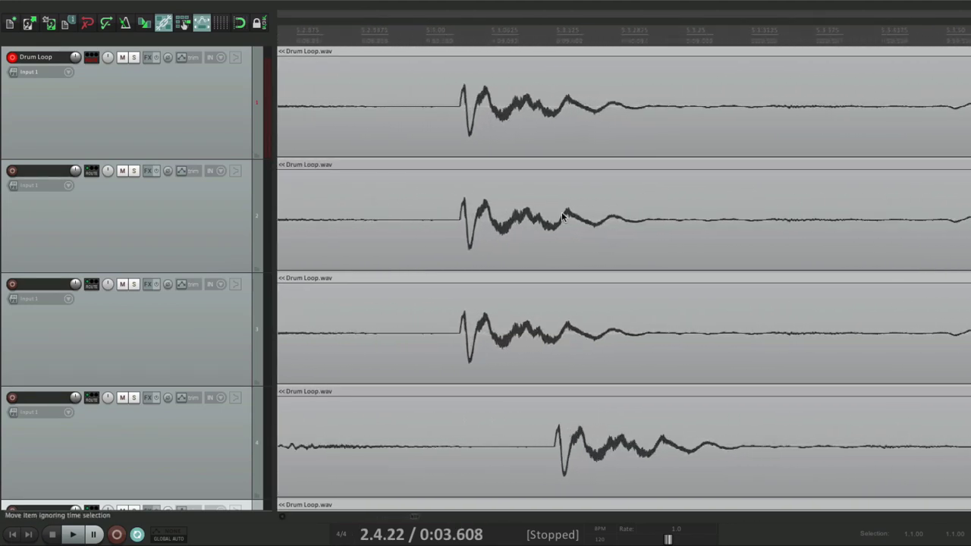
pyautogui.hscroll(-6, 563, 218)
pyautogui.scroll(4, 563, 218)
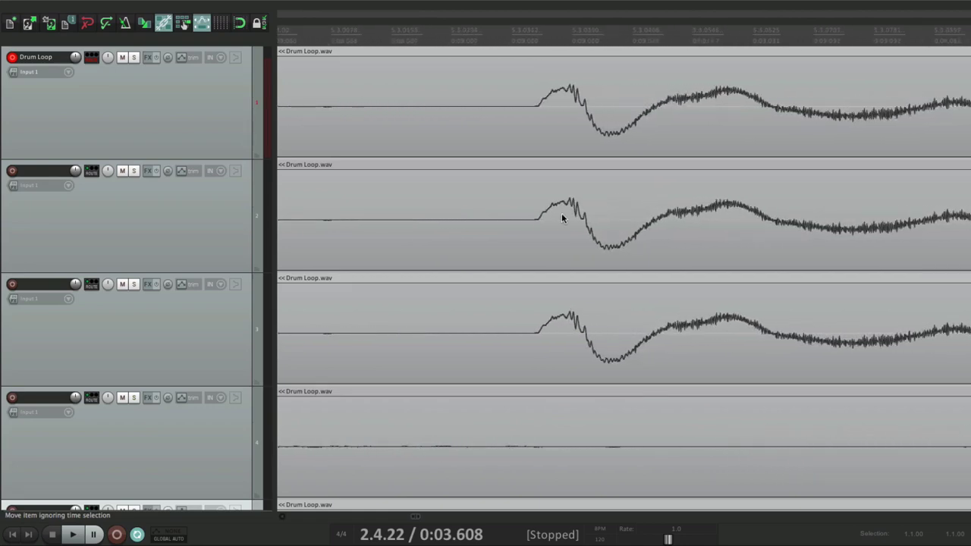
pyautogui.scroll(-1, 559, 241)
pyautogui.scroll(-3, 560, 242)
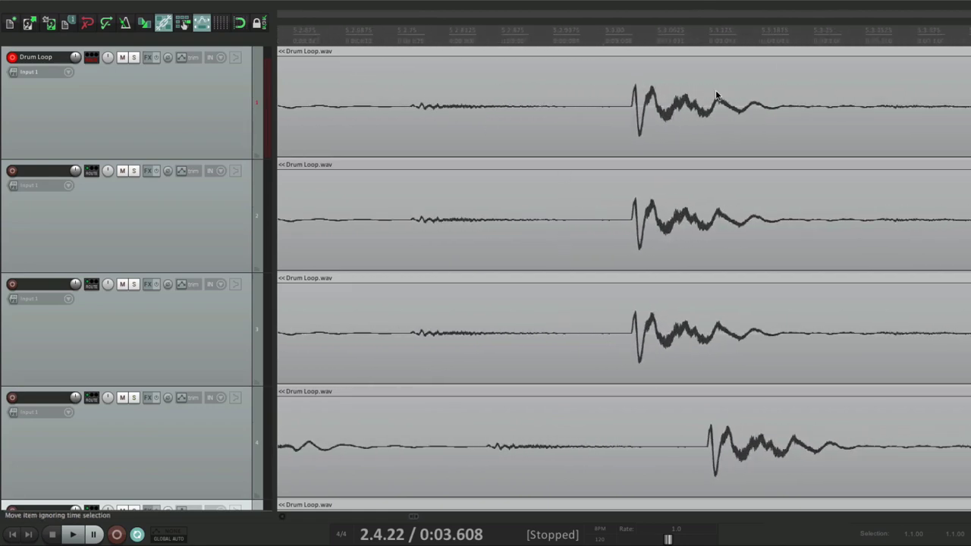
# Set Horizontal zoom center to 'Mouse cursor' and close the preferences
pyautogui.press('super+comma')
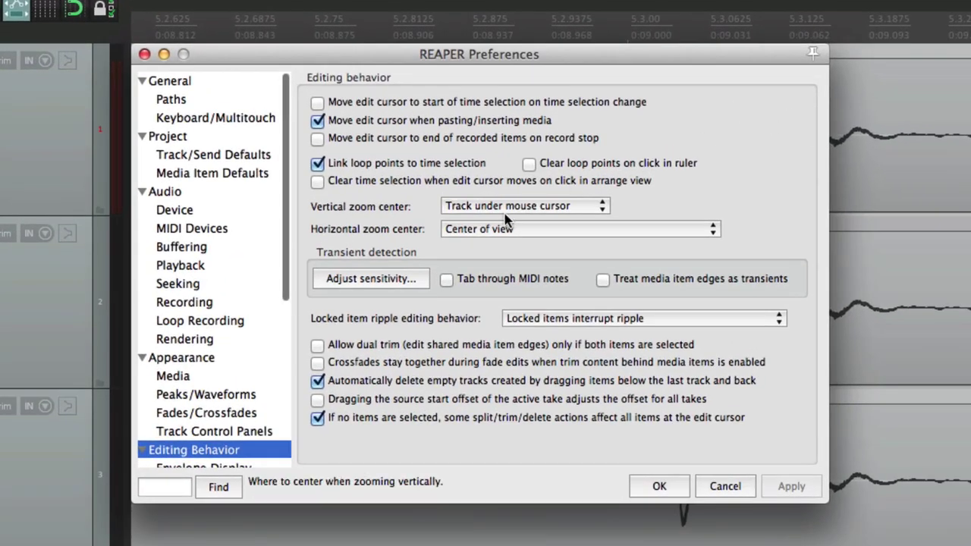
pyautogui.click(507, 222)
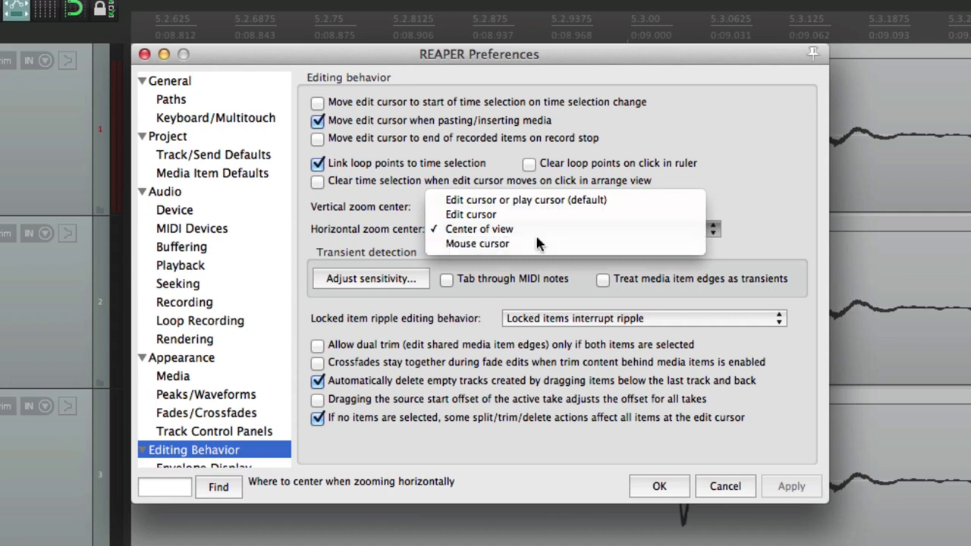
pyautogui.click(537, 243)
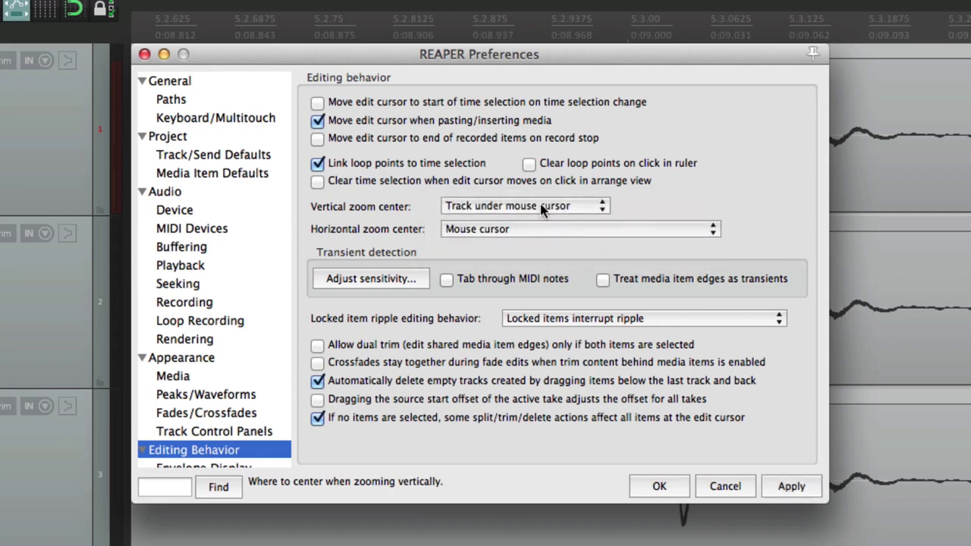
pyautogui.press('Return')
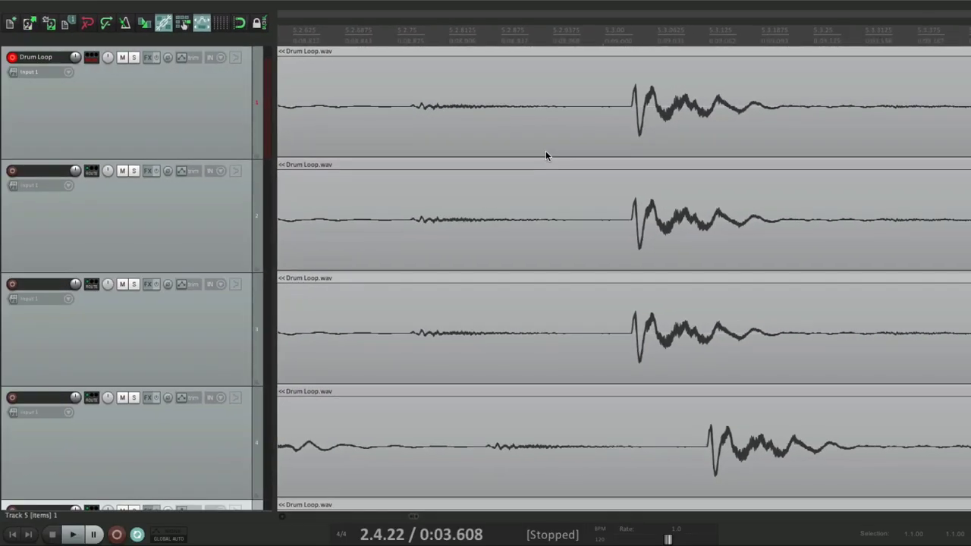
# Zoom horizontally in and out over the drum loop around the mouse pointer
pyautogui.scroll(-10, 546, 156)
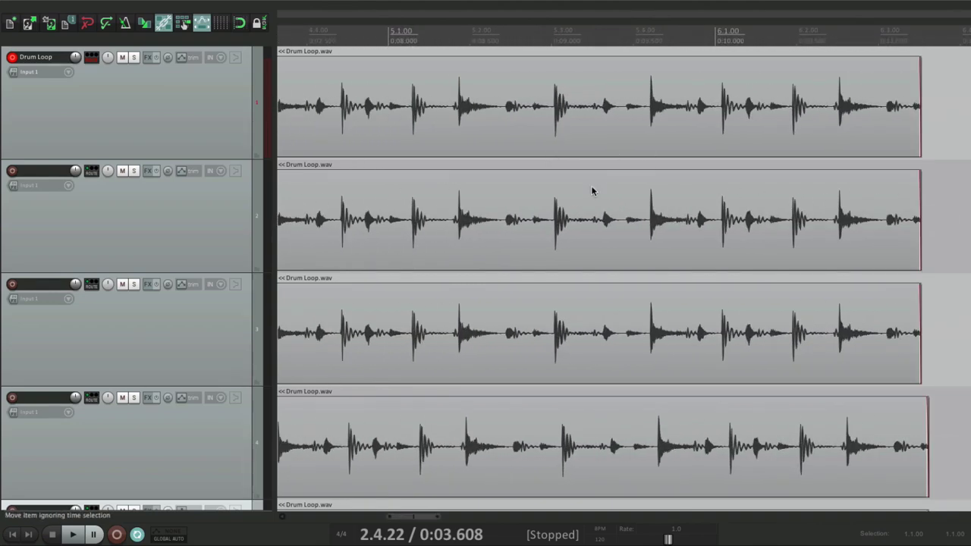
pyautogui.hscroll(-5, 593, 191)
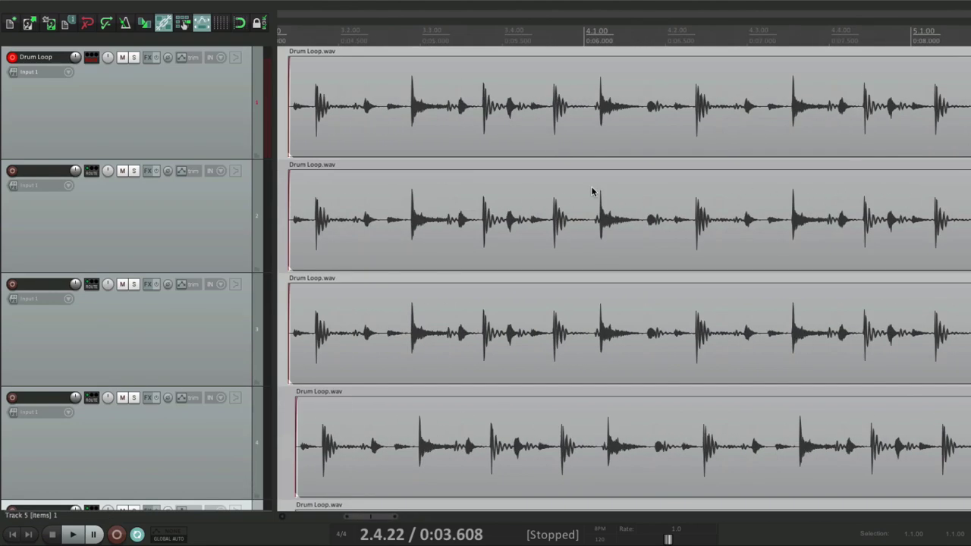
pyautogui.hscroll(-1, 593, 191)
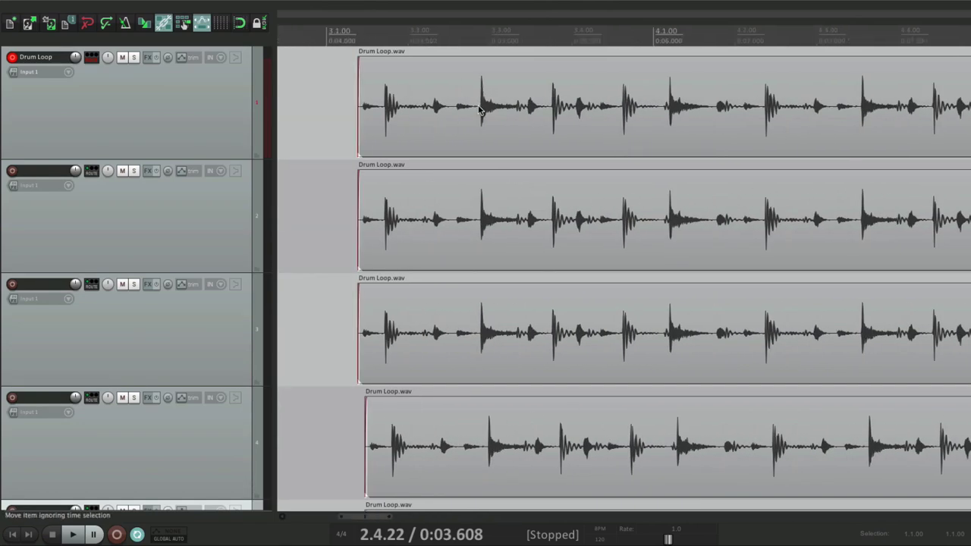
pyautogui.scroll(10, 479, 108)
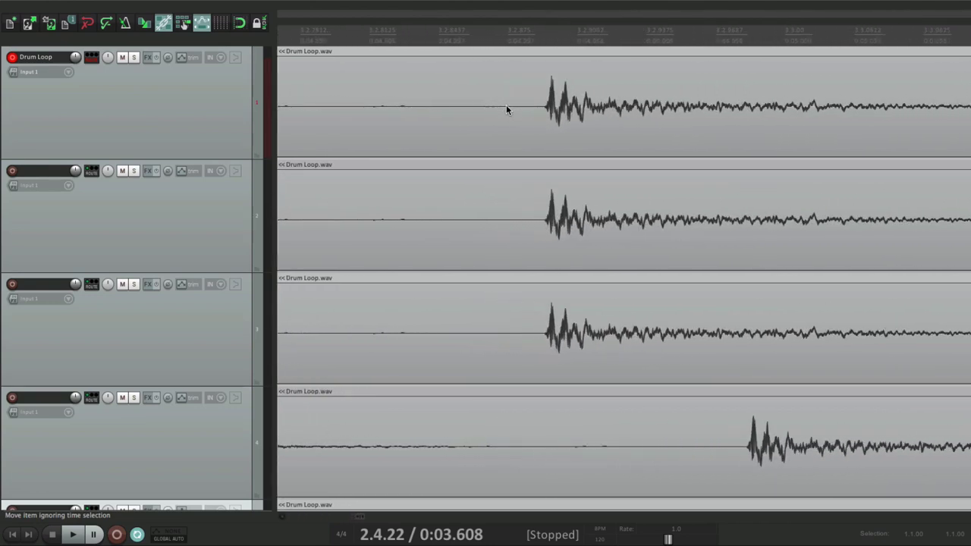
pyautogui.scroll(4, 540, 111)
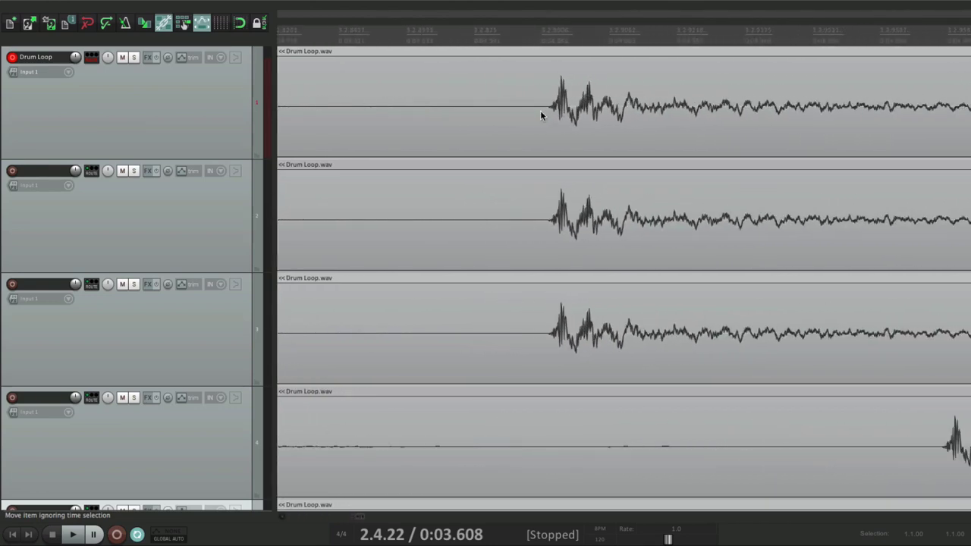
pyautogui.scroll(-8, 540, 110)
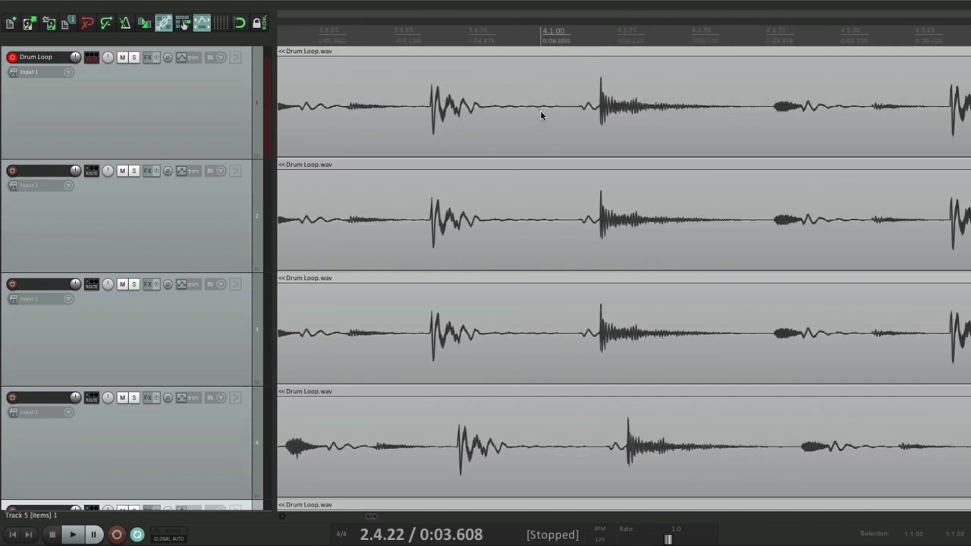
pyautogui.scroll(6, 598, 119)
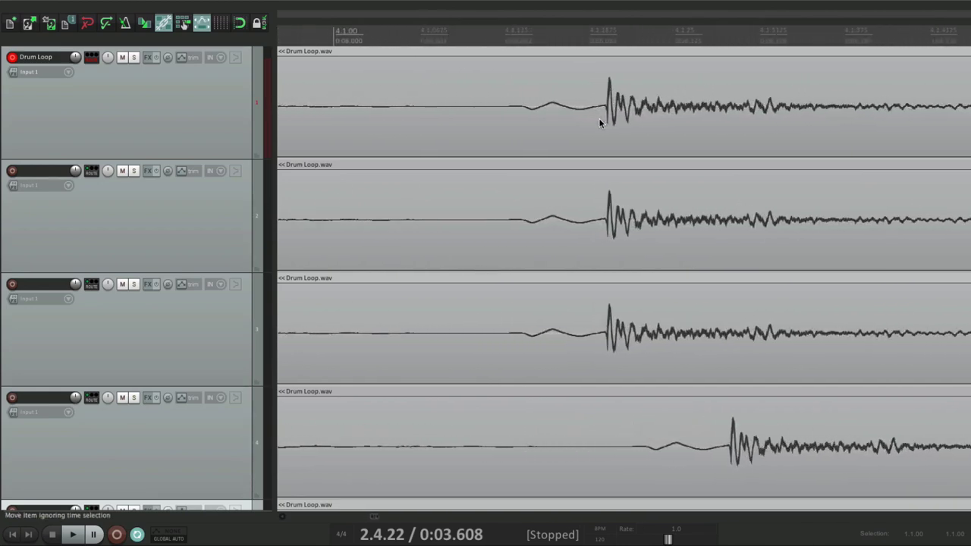
pyautogui.scroll(6, 600, 122)
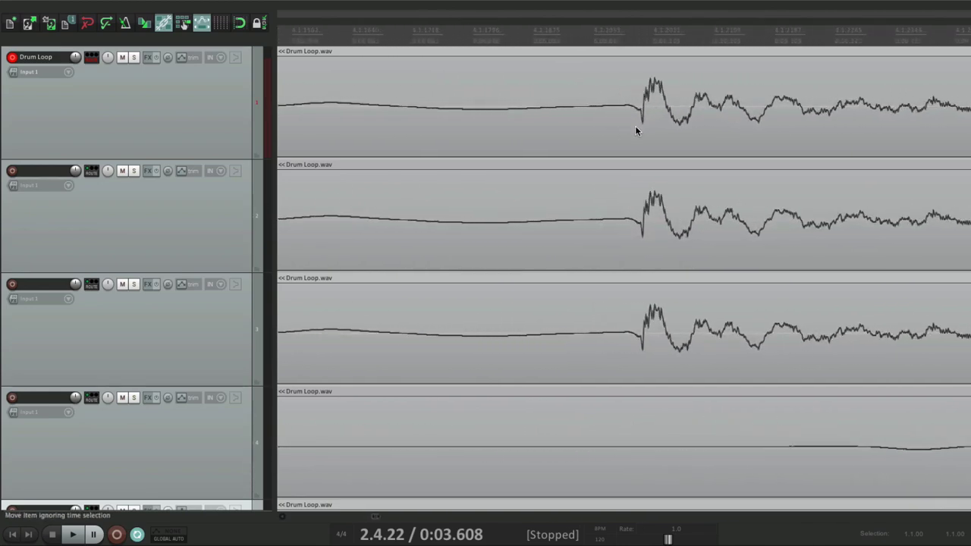
pyautogui.scroll(5, 633, 122)
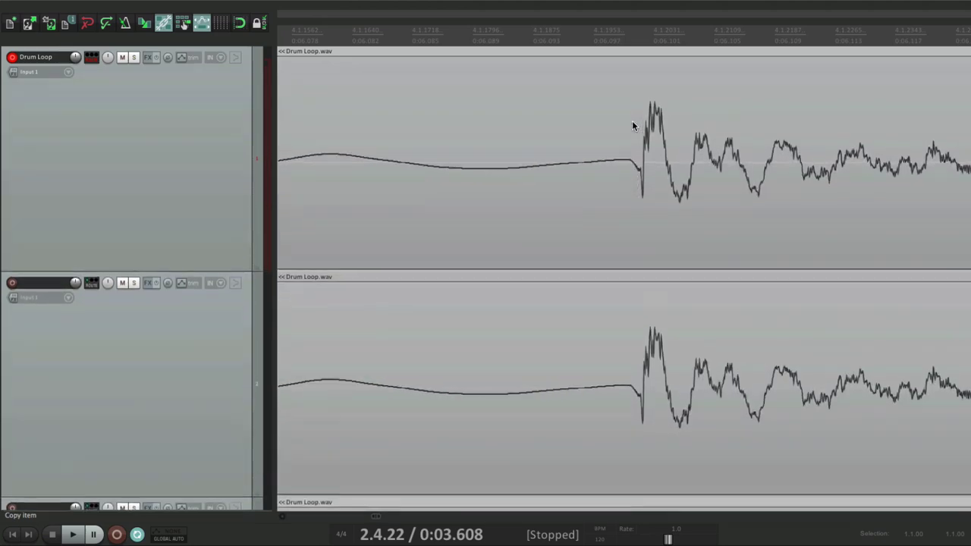
pyautogui.scroll(2, 632, 121)
pyautogui.scroll(-3, 632, 121)
pyautogui.scroll(2, 637, 117)
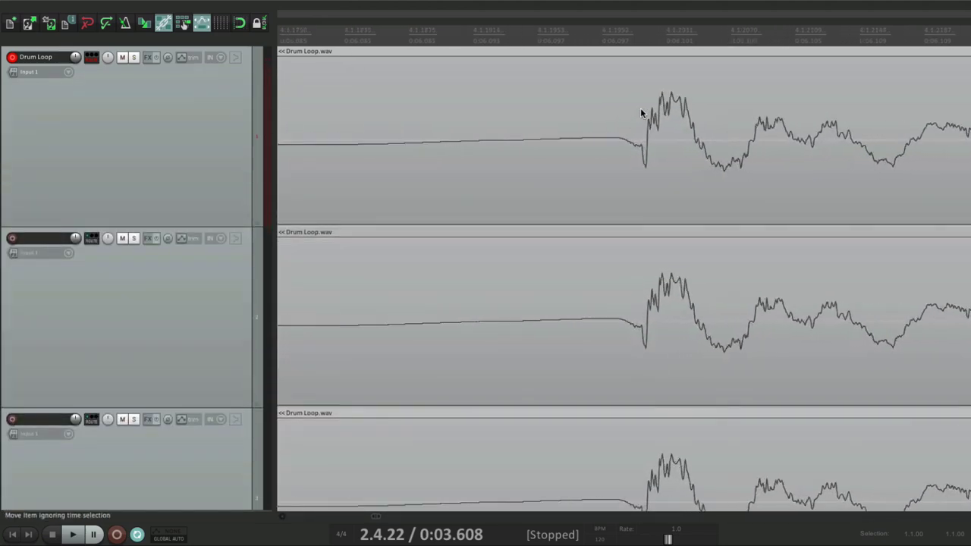
pyautogui.scroll(-3, 641, 113)
pyautogui.scroll(-2, 641, 113)
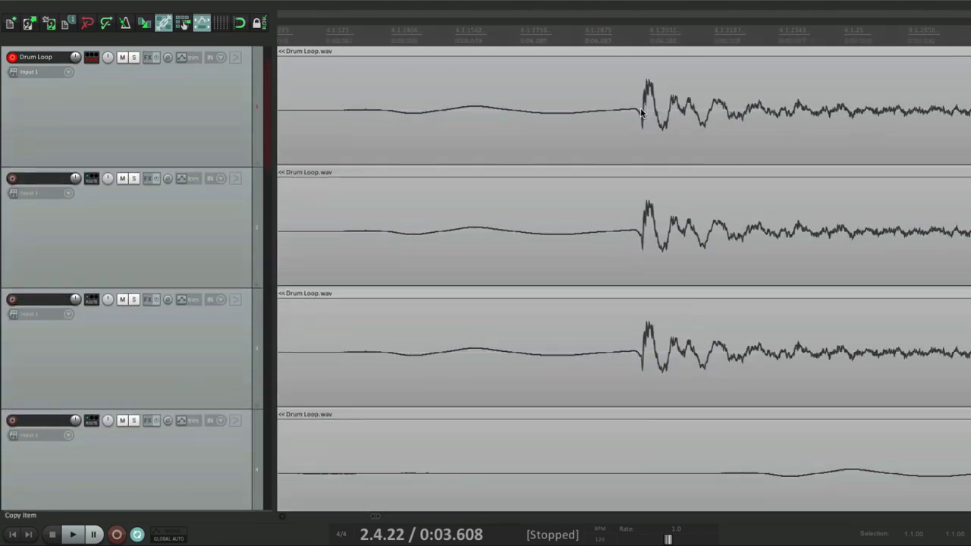
pyautogui.scroll(-1, 641, 113)
pyautogui.scroll(-4, 639, 108)
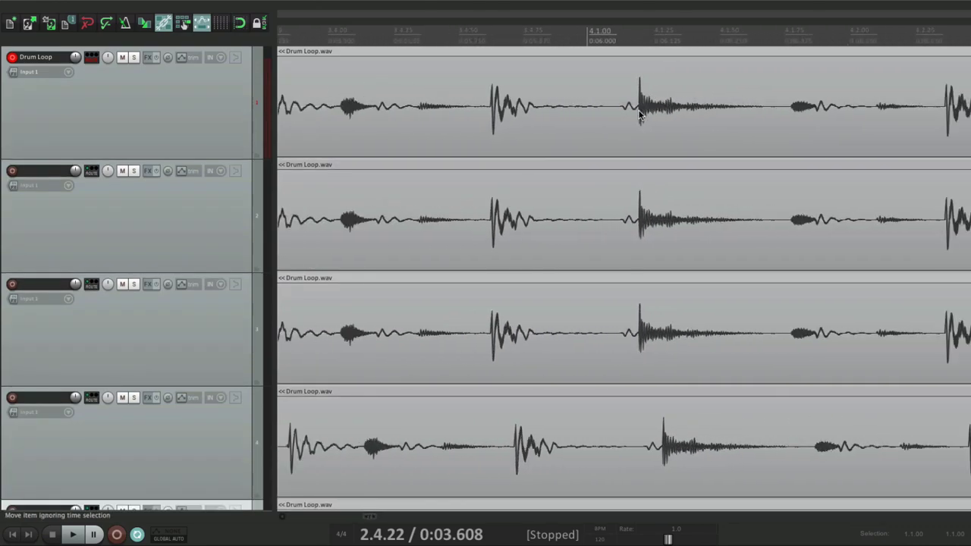
# Switch Horizontal zoom center to 'Edit cursor or play cursor (default)'
pyautogui.press('super+comma')
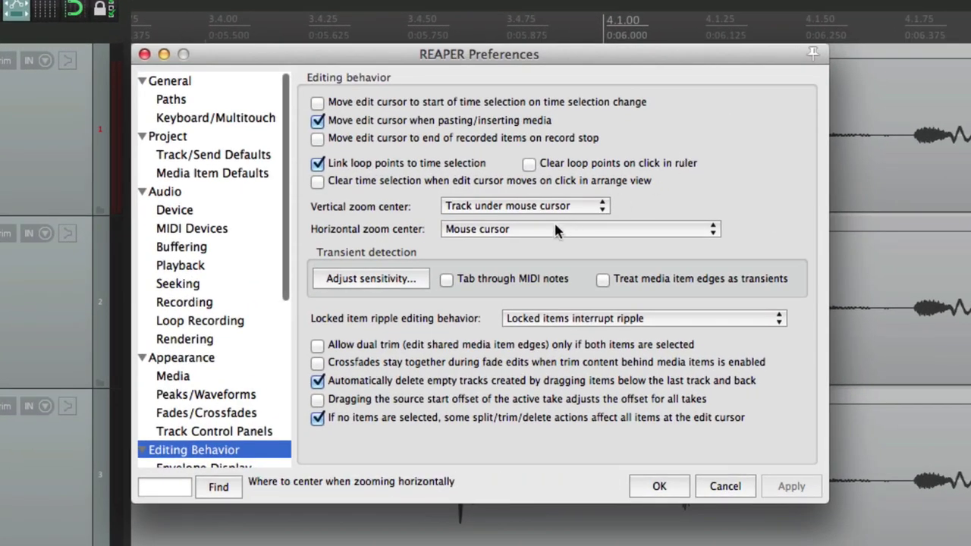
pyautogui.click(557, 230)
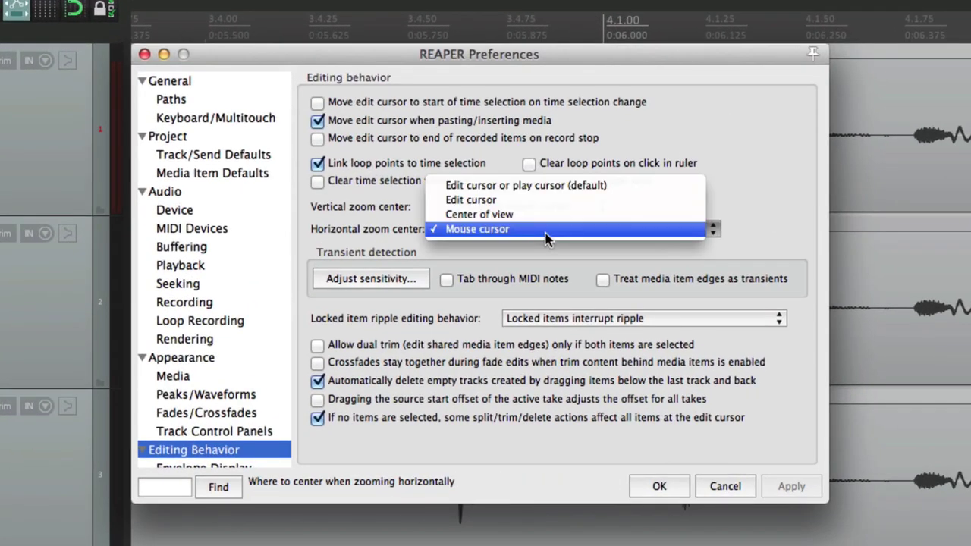
pyautogui.click(568, 188)
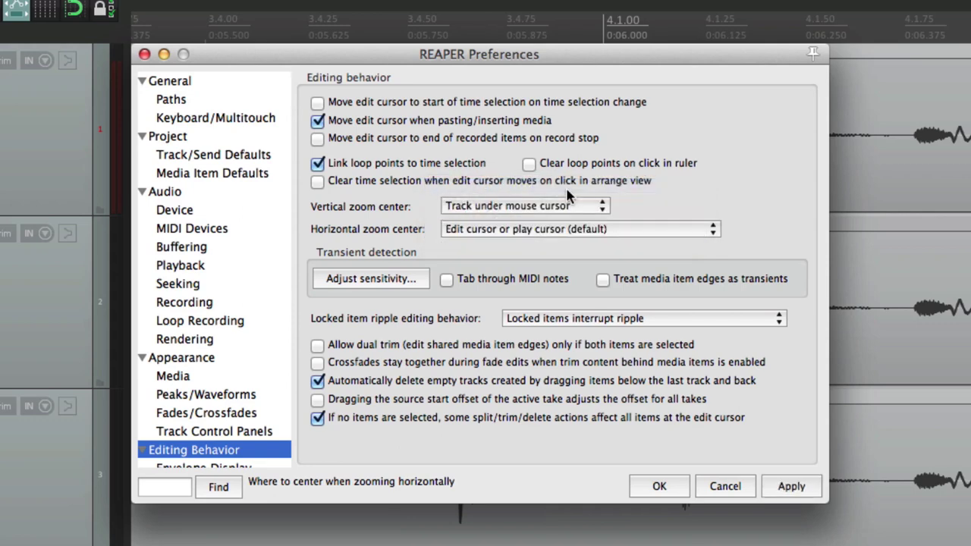
pyautogui.press('Return')
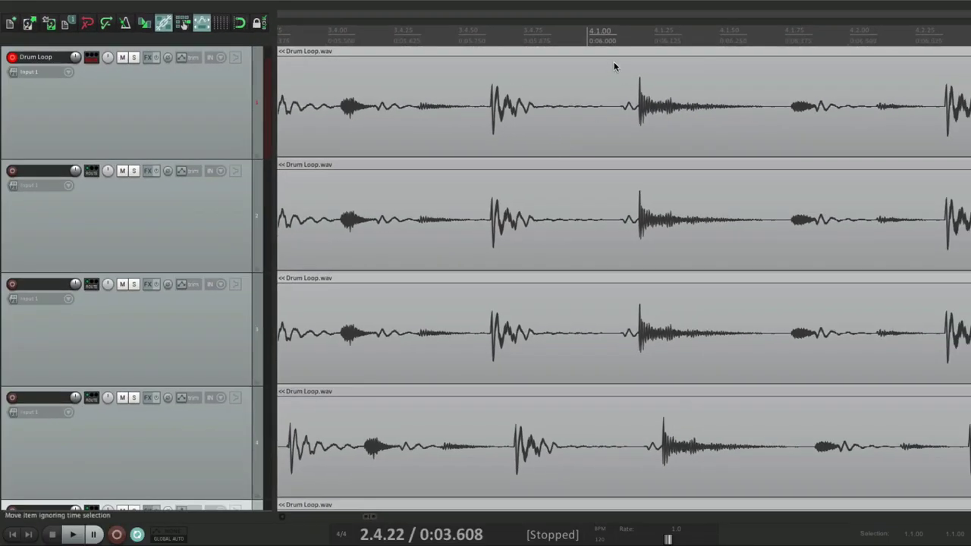
# Place the edit cursor at 4.1.15, zoom around it, and reopen Preferences with Ctrl+P
pyautogui.click(625, 50)
pyautogui.scroll(8, 628, 113)
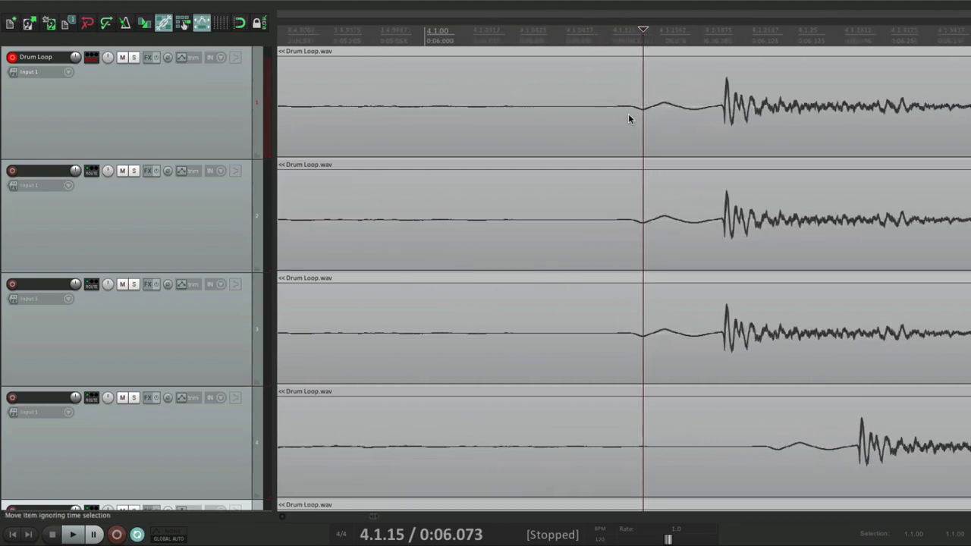
pyautogui.scroll(-8, 523, 167)
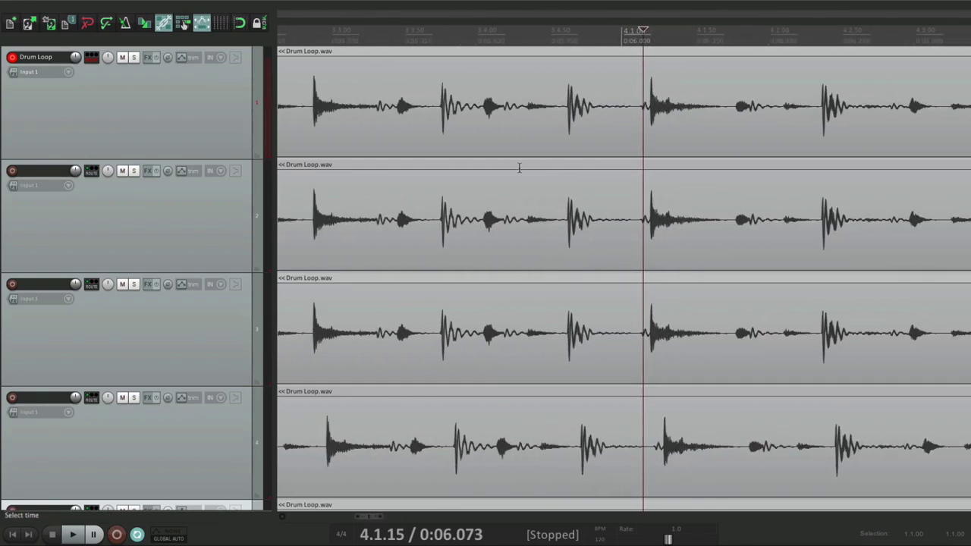
pyautogui.hotkey('ctrl', 'p')
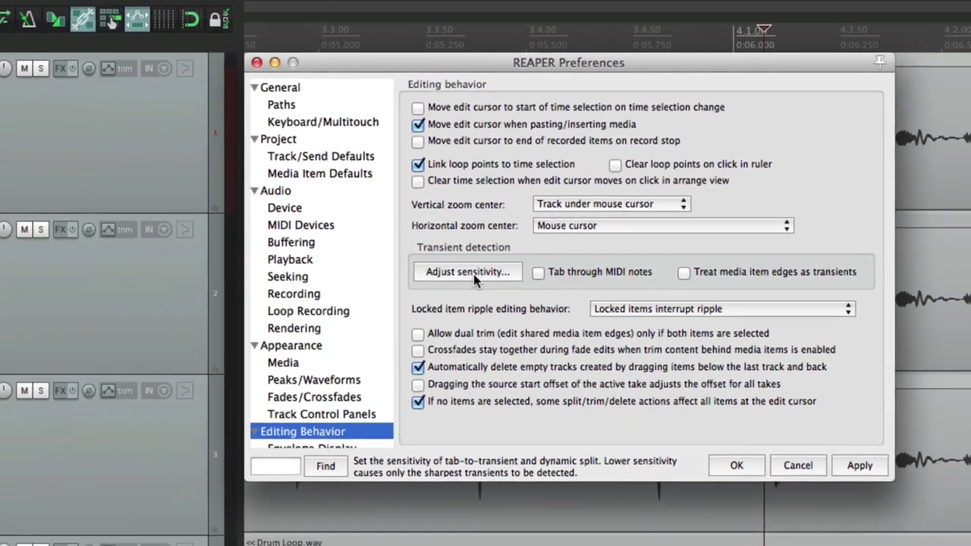
# Review the Transient Detection Settings (sensitivity 50%, threshold -17 dB) and close them
pyautogui.click(380, 286)
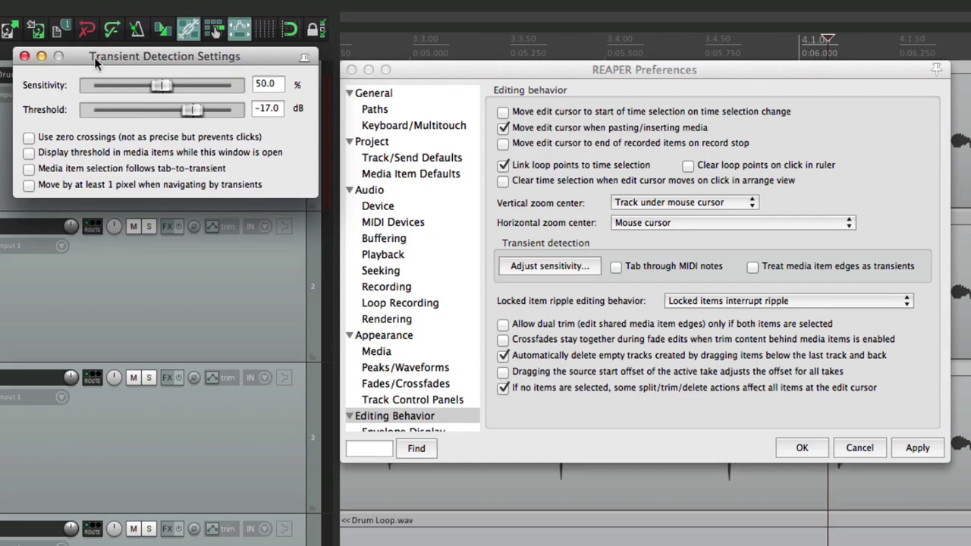
pyautogui.click(24, 57)
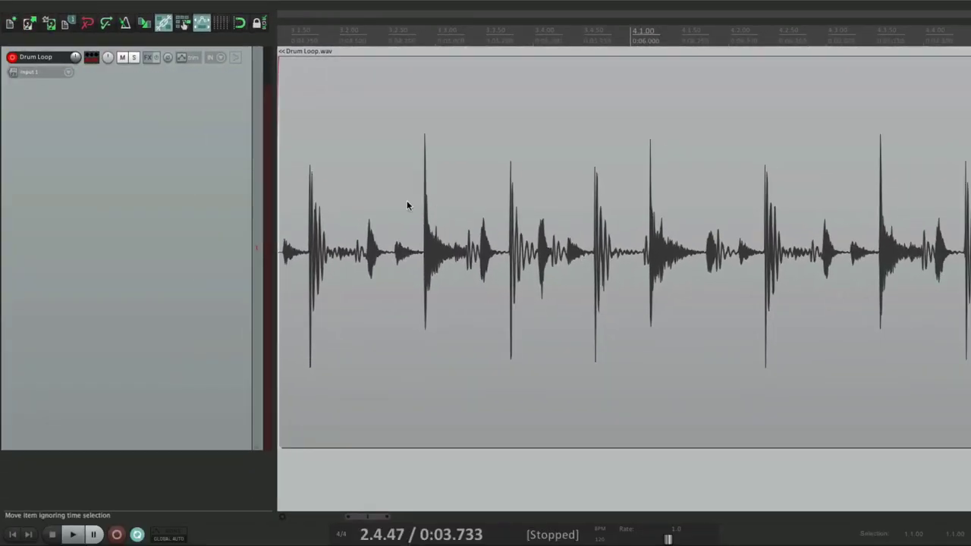
# Select the Drum Loop item and Tab through its transients, placing the edit cursor at 4.1.00
pyautogui.click(287, 177)
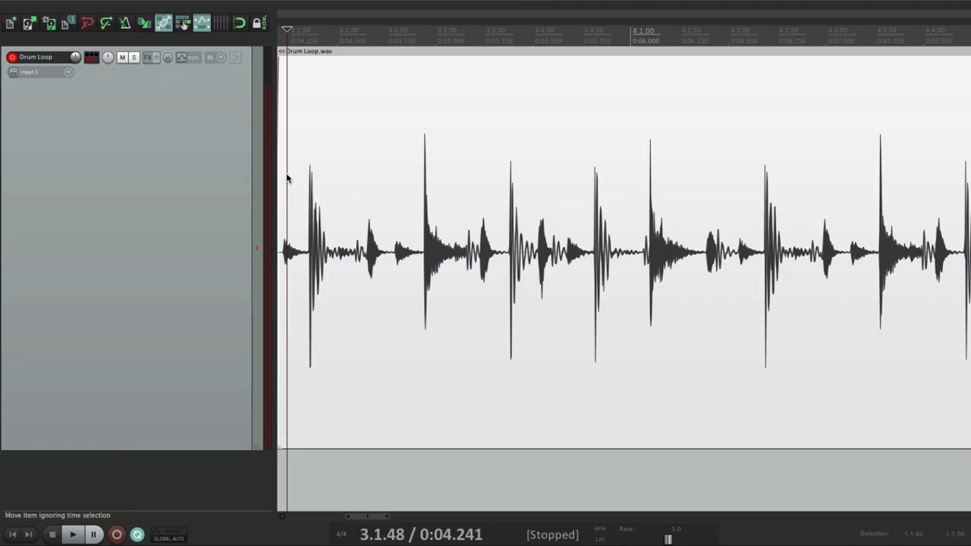
pyautogui.press('Tab')
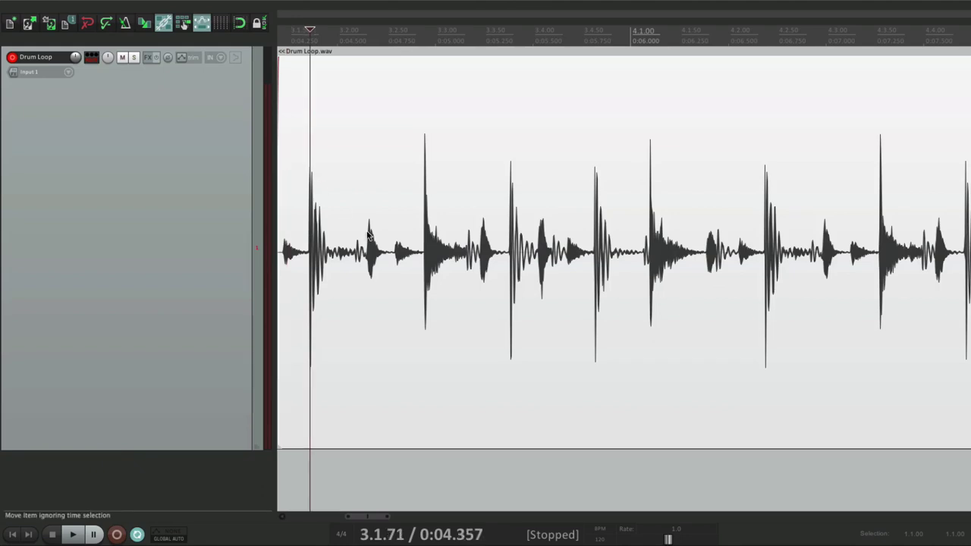
pyautogui.press('Tab')
pyautogui.press('Tab')
pyautogui.press('Tab')
pyautogui.press('Tab')
pyautogui.press('Tab')
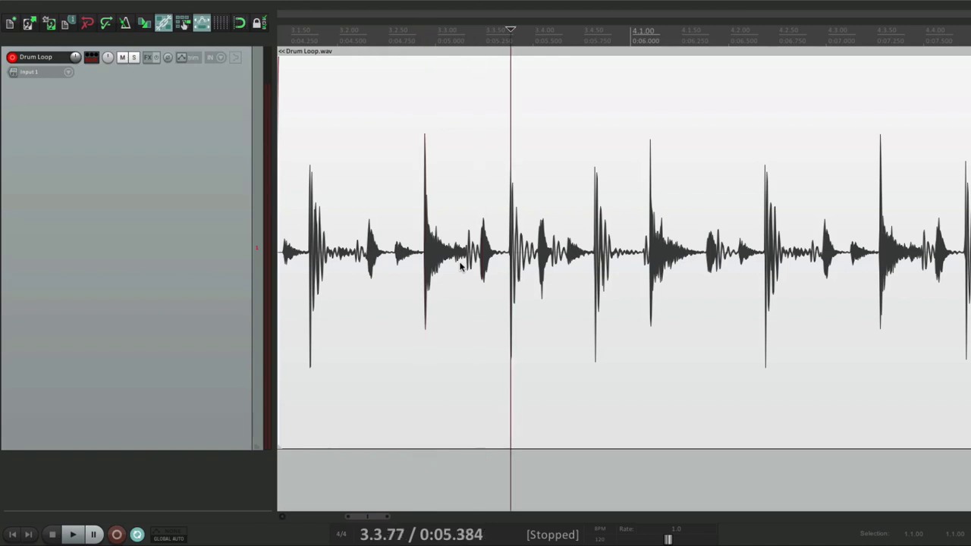
pyautogui.press('Tab')
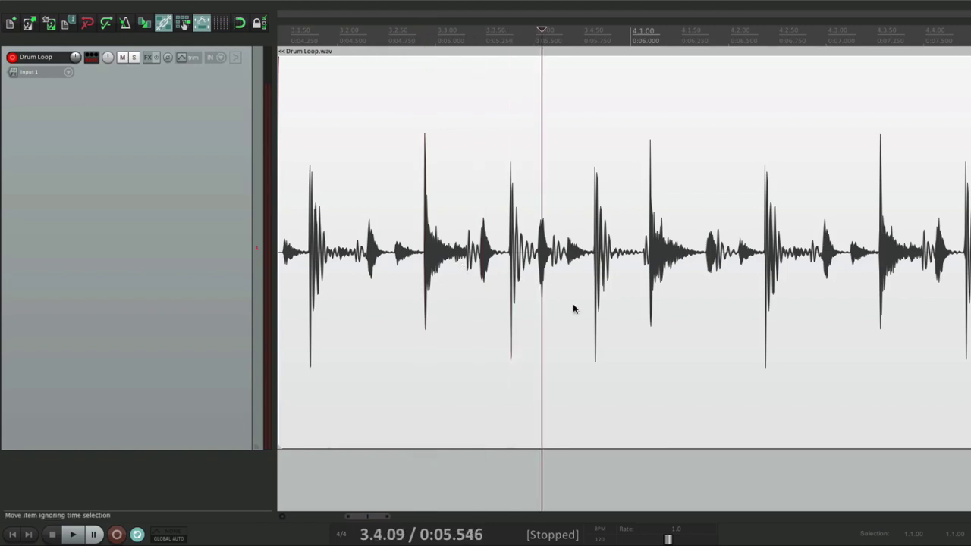
pyautogui.scroll(2, 573, 304)
pyautogui.press('Tab')
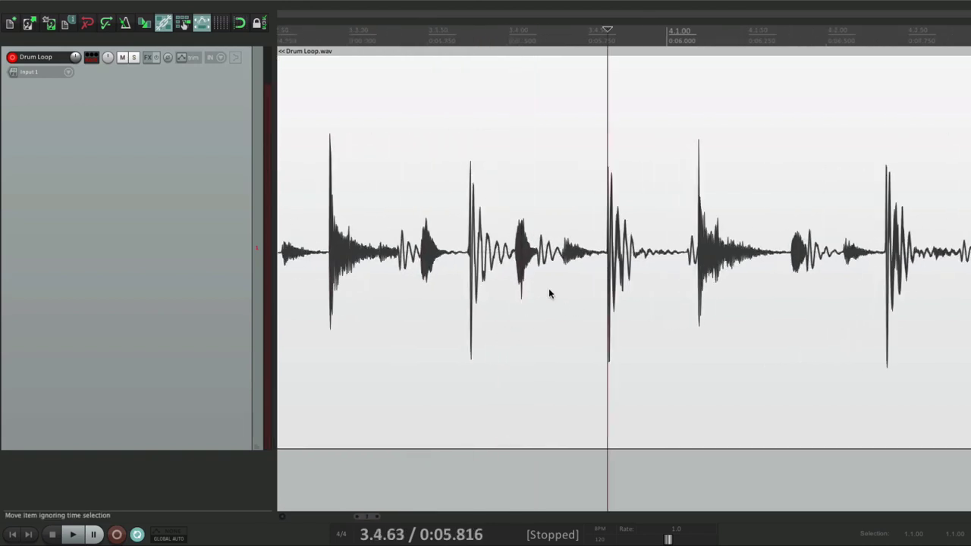
pyautogui.press('Tab')
pyautogui.press('Tab')
pyautogui.click(666, 203)
pyautogui.press('Tab')
pyautogui.press('Tab')
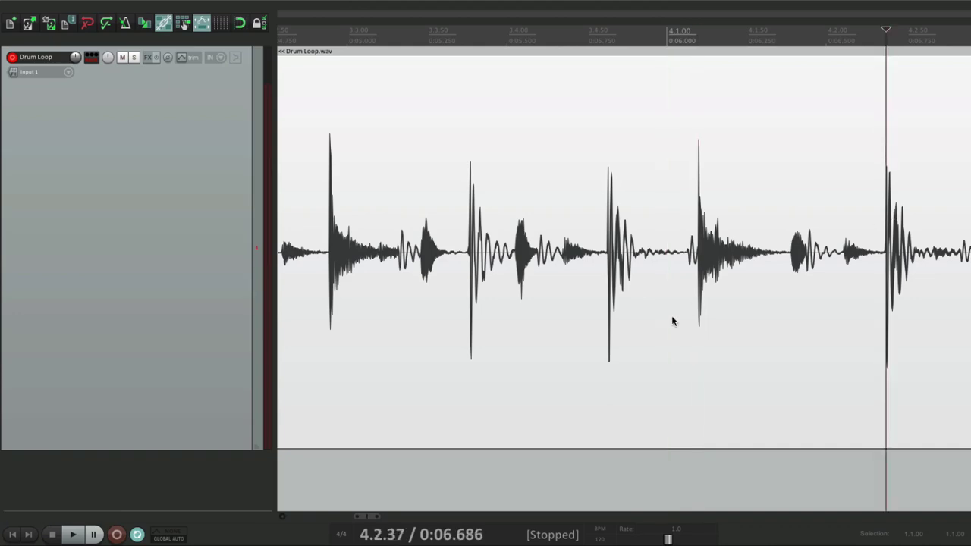
# Raise transient sensitivity to 84.5% with a -45.8 dB threshold in Transient Detection Settings
pyautogui.press('super+comma')
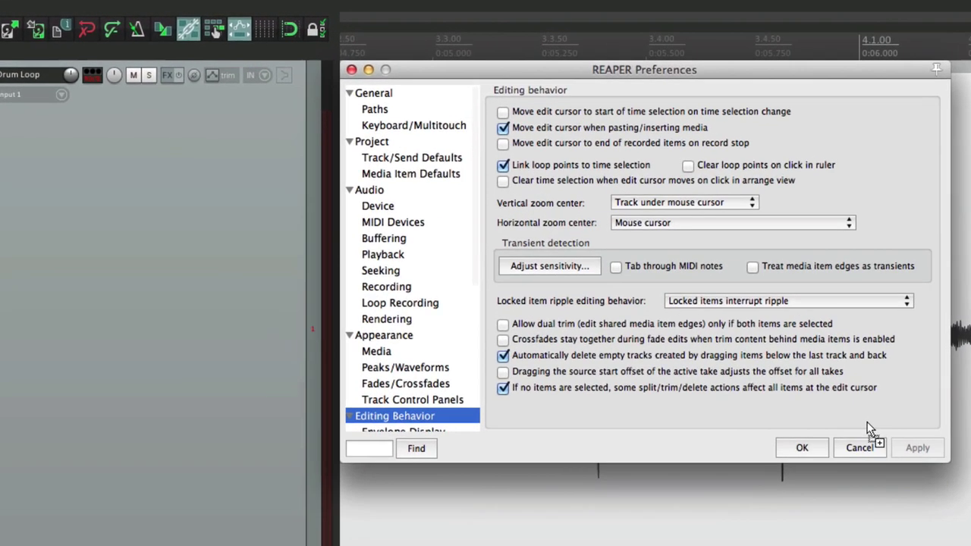
pyautogui.click(558, 266)
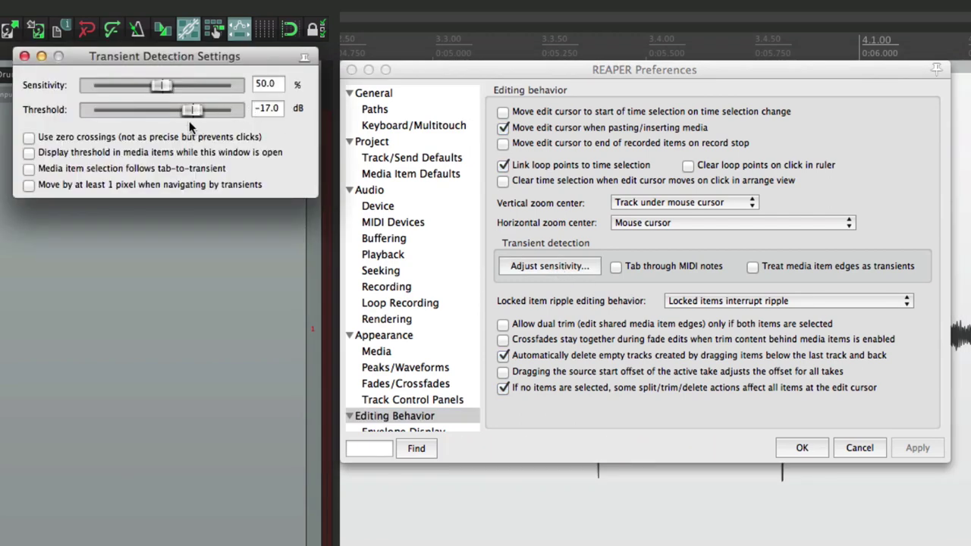
pyautogui.moveTo(160, 86); pyautogui.dragTo(127, 113)
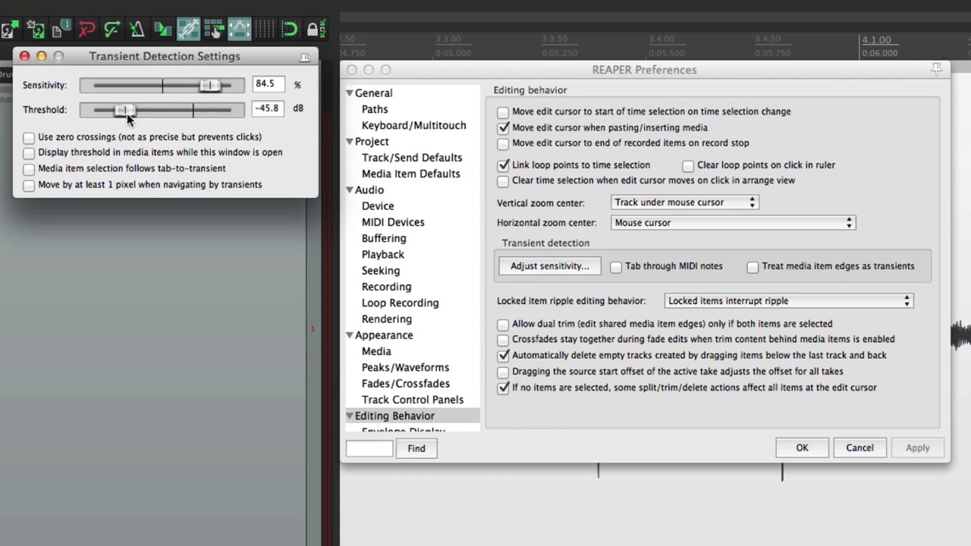
pyautogui.press('Escape')
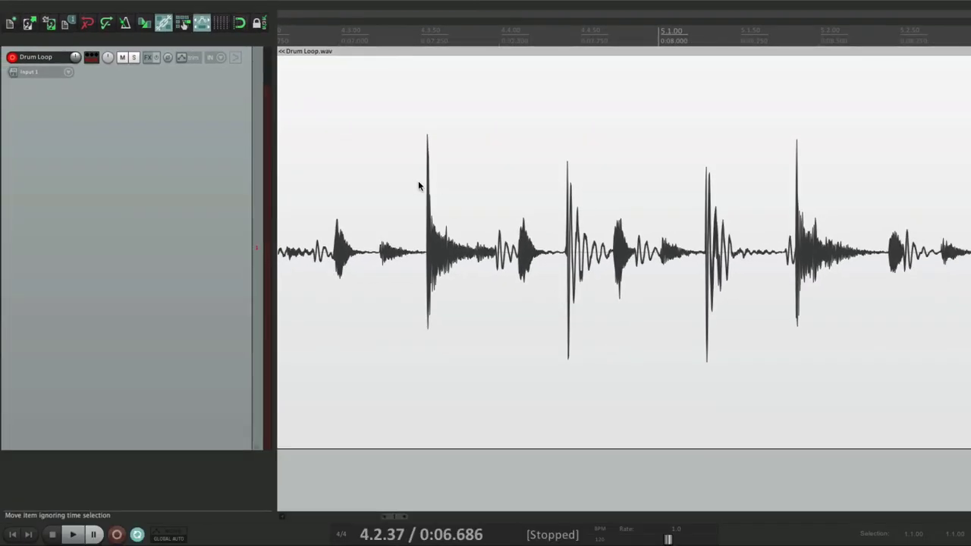
# Place the edit cursor before a drum hit and Tab through the newly detected transients
pyautogui.click(414, 185)
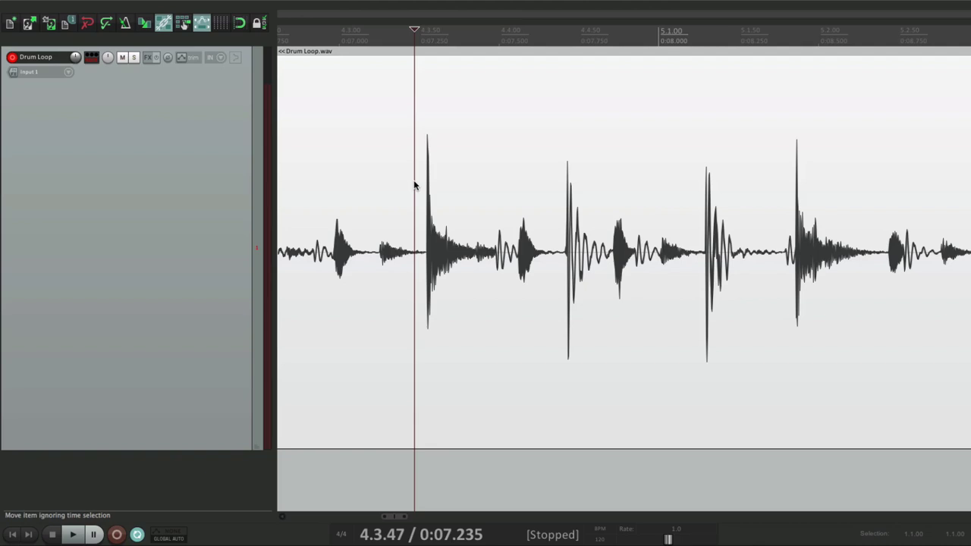
pyautogui.press('Tab')
pyautogui.press('Tab')
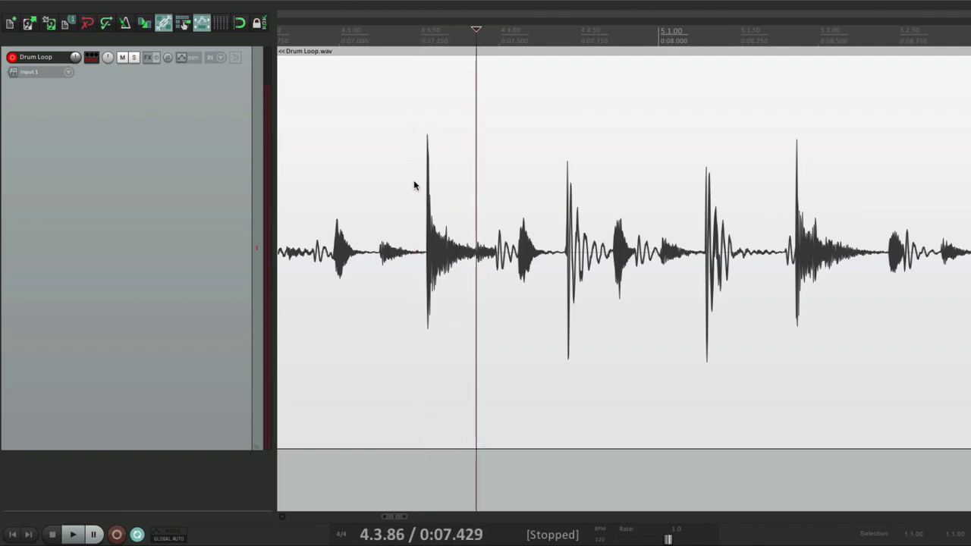
pyautogui.press('Tab')
pyautogui.press('Tab')
pyautogui.press('Tab')
pyautogui.press('Tab')
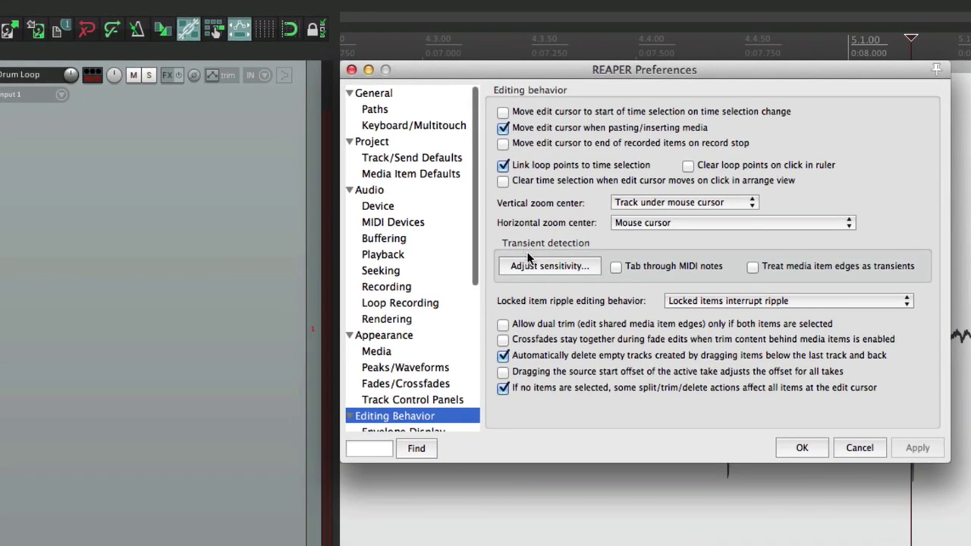
# Set transient detection threshold to -32.8 dB and sensitivity to 76%
pyautogui.click(530, 264)
pyautogui.moveTo(130, 112); pyautogui.dragTo(162, 118)
pyautogui.moveTo(203, 88); pyautogui.dragTo(190, 91)
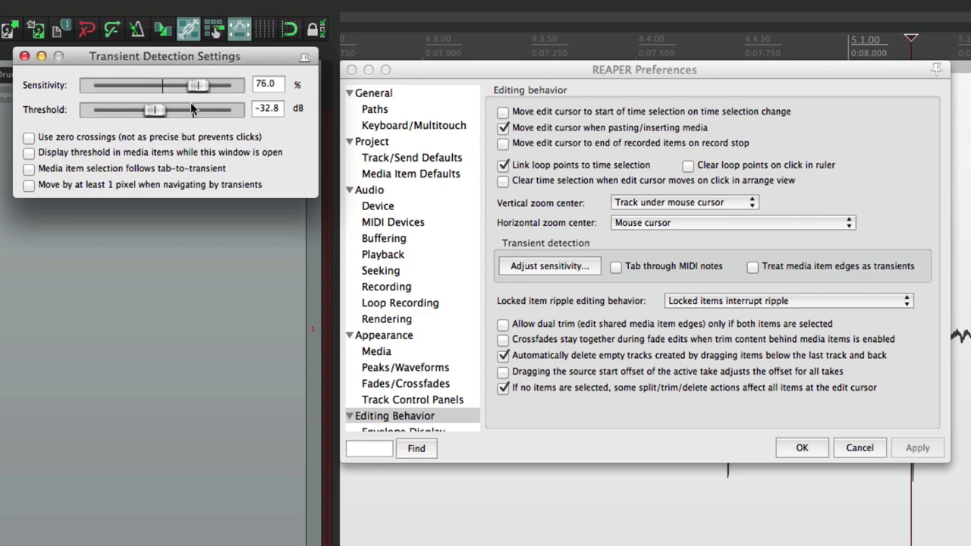
pyautogui.press('Escape')
# Tab through the drum loop's fewer transients to 5.3.64 and split the item there
pyautogui.click(698, 292)
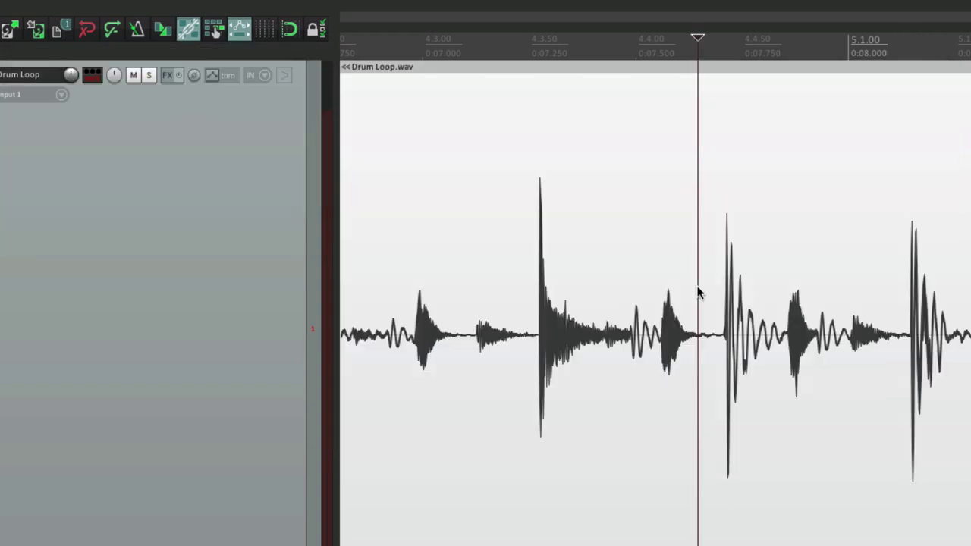
pyautogui.press('Tab')
pyautogui.press('Tab')
pyautogui.press('Tab')
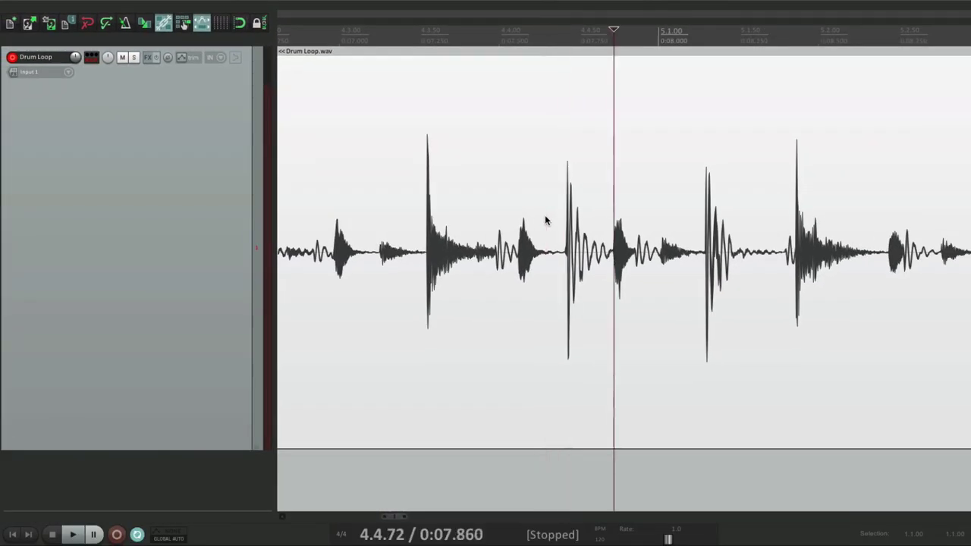
pyautogui.press('Tab')
pyautogui.press('Tab')
pyautogui.press('Tab')
pyautogui.hscroll(2, 544, 215)
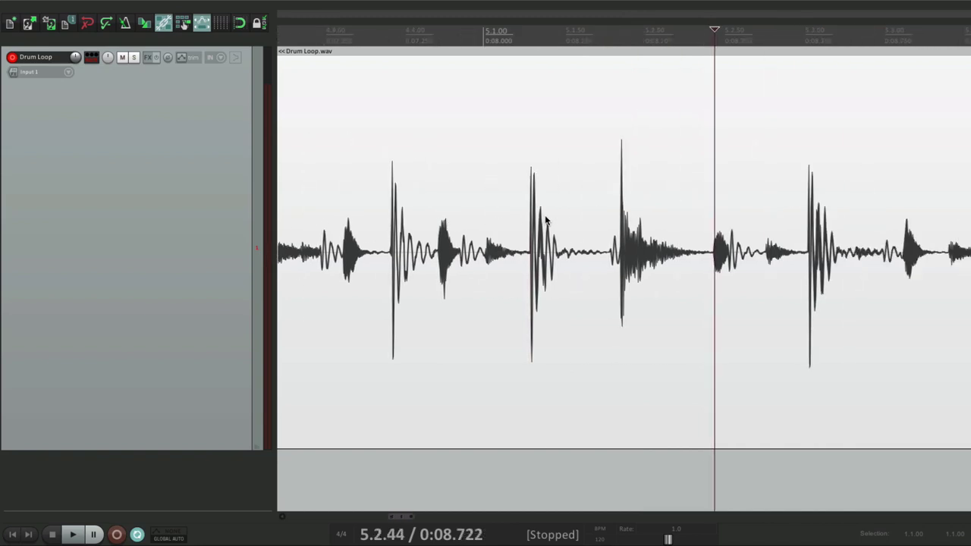
pyautogui.press('Tab')
pyautogui.press('Tab')
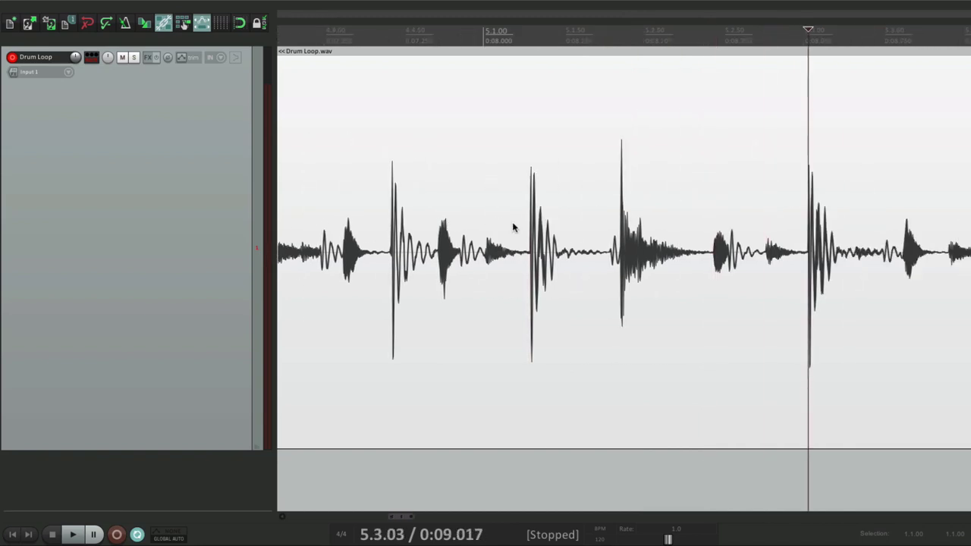
pyautogui.hscroll(2, 513, 227)
pyautogui.press('Tab')
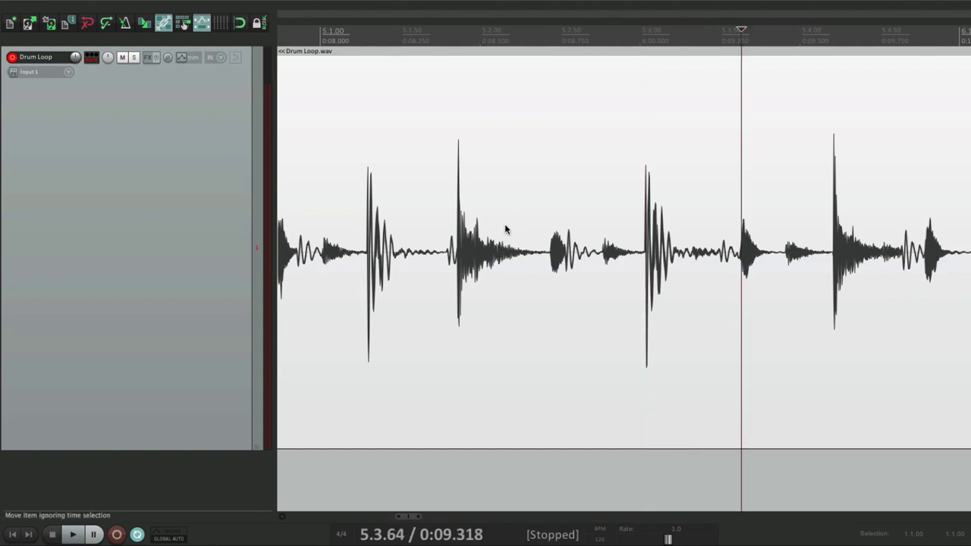
pyautogui.press('s')
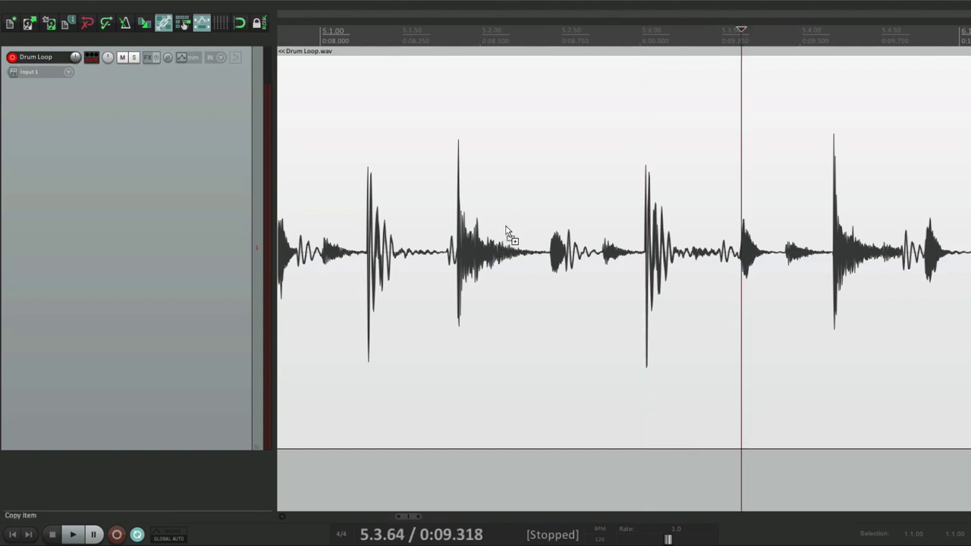
pyautogui.press('super+comma')
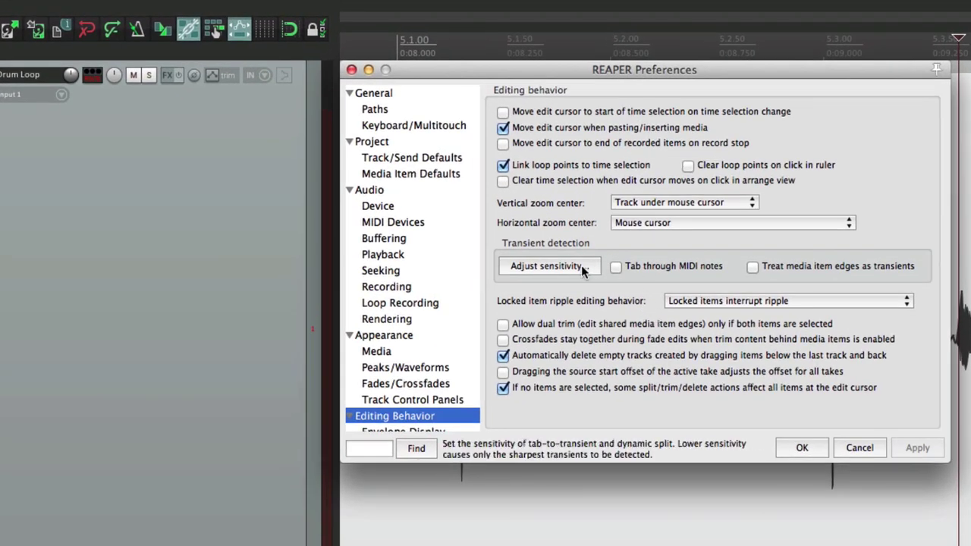
# Check transient sensitivity via View > Dynamic split items, then close both windows
pyautogui.press('Escape')
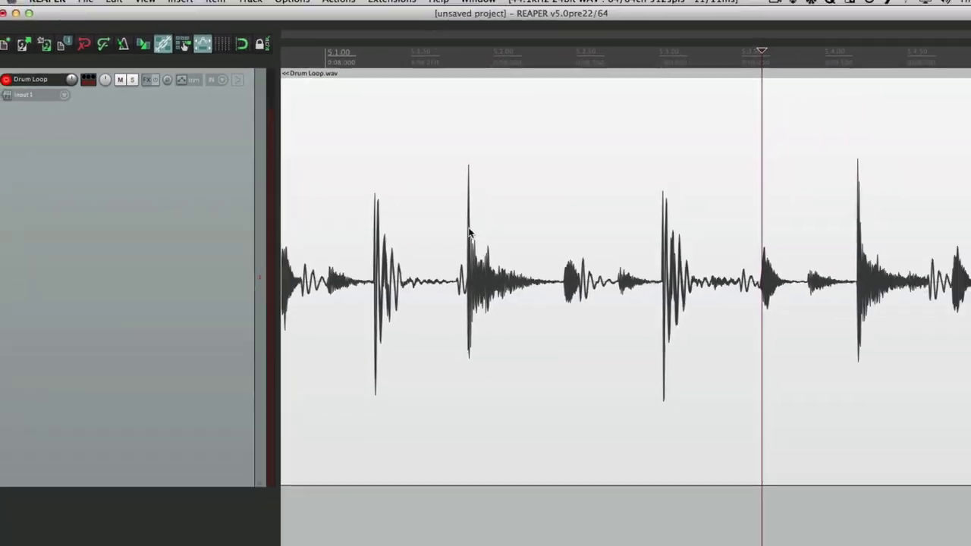
pyautogui.click(143, 6)
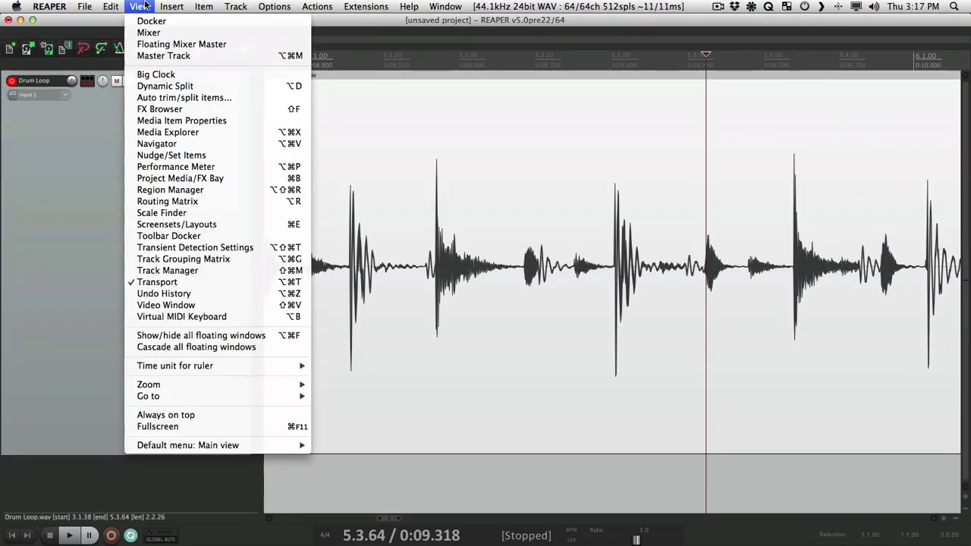
pyautogui.click(145, 88)
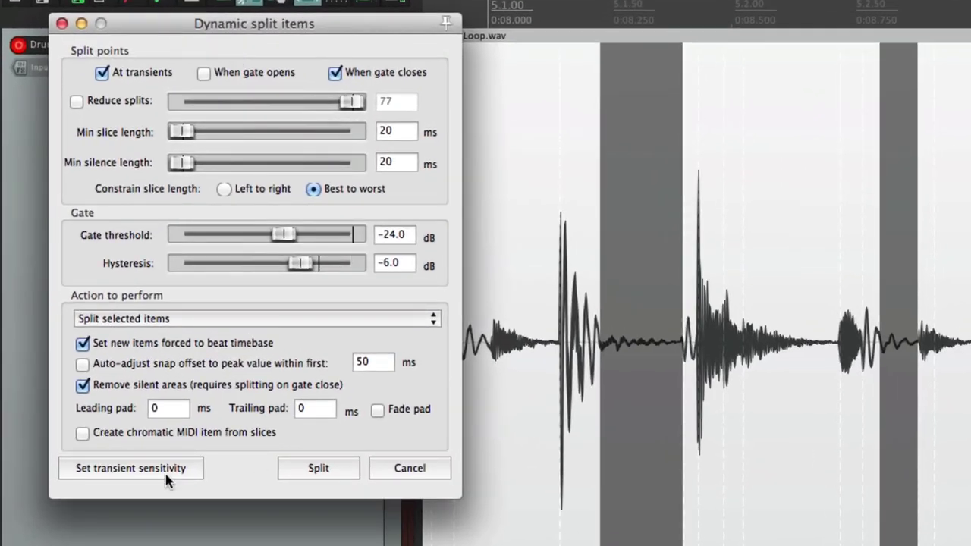
pyautogui.click(165, 472)
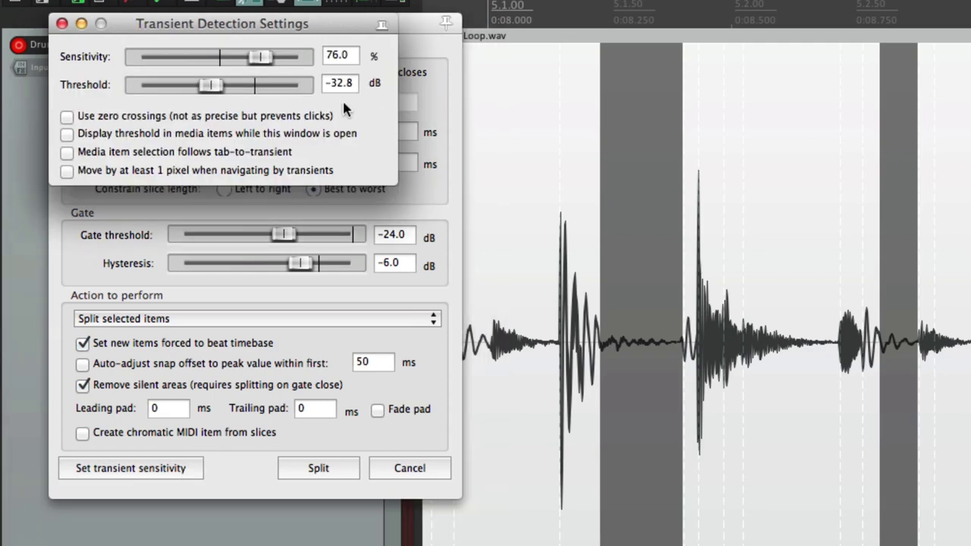
pyautogui.click(62, 24)
pyautogui.click(60, 22)
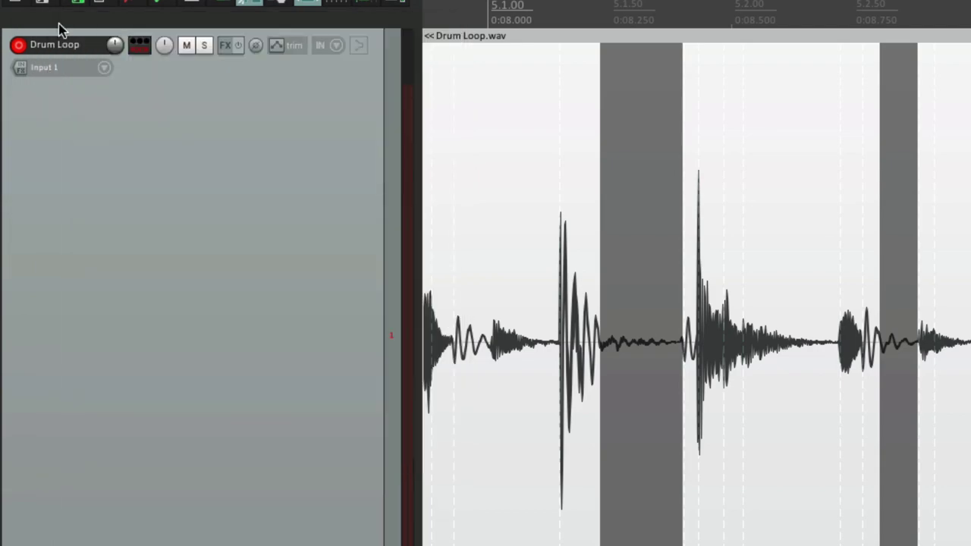
# Reopen the transient sensitivity settings from Editing Behavior preferences and close them
pyautogui.press('super+comma')
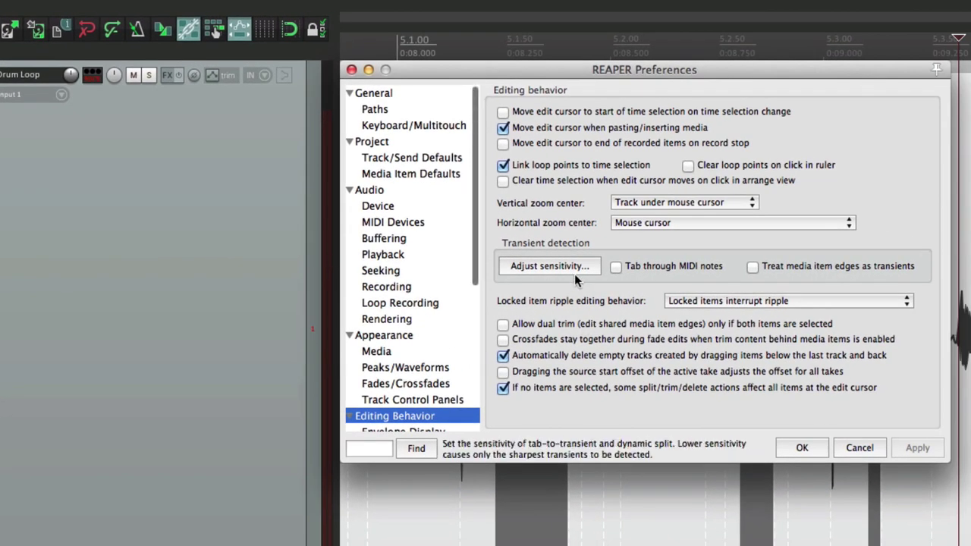
pyautogui.click(558, 268)
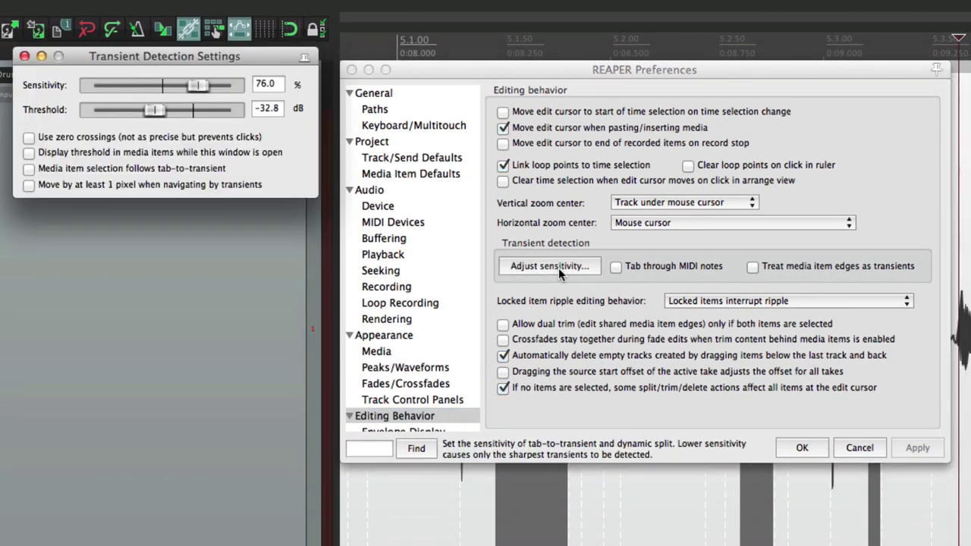
pyautogui.click(558, 267)
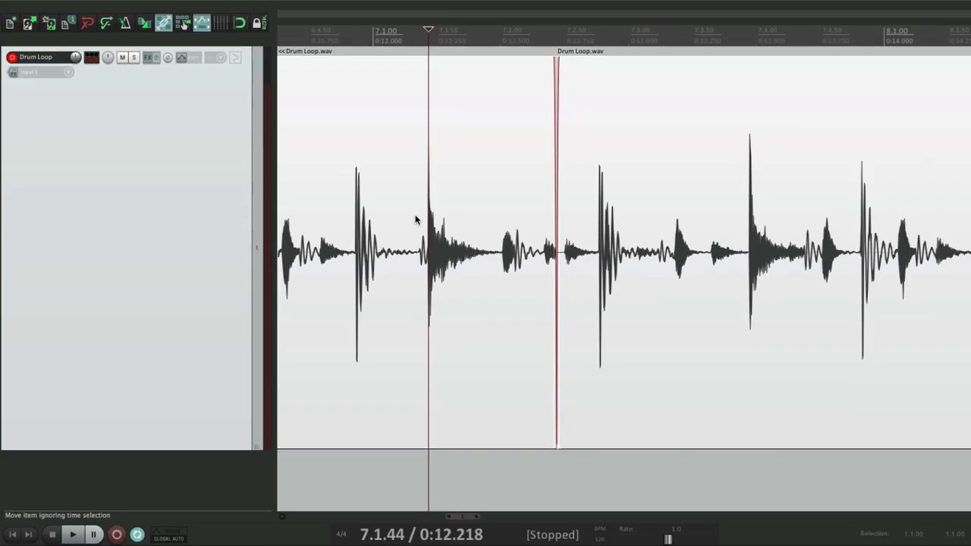
# Tab past the Drum Loop item edge, Shift+Tab back, then Tab forward to 7.2.77
pyautogui.press('Tab')
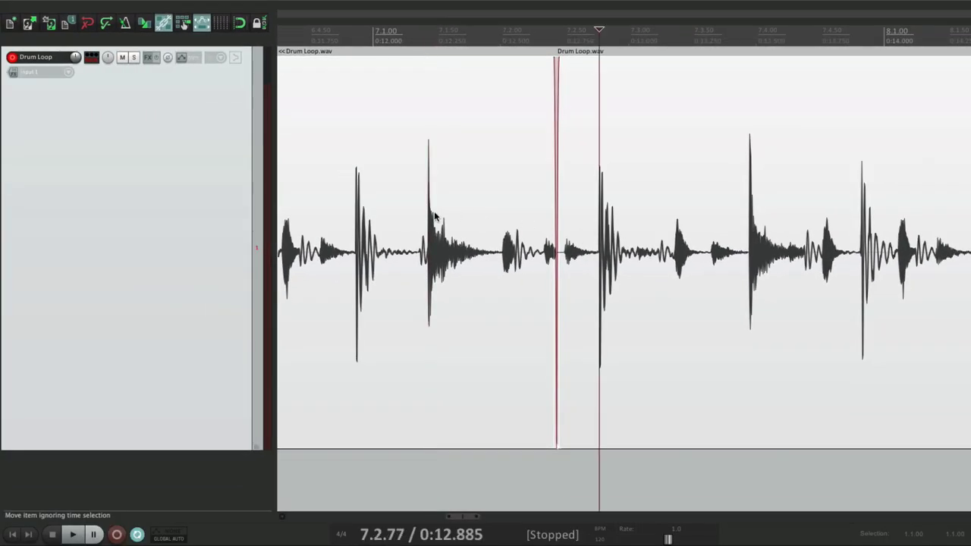
pyautogui.hotkey('shift', 'Tab')
pyautogui.press('Tab')
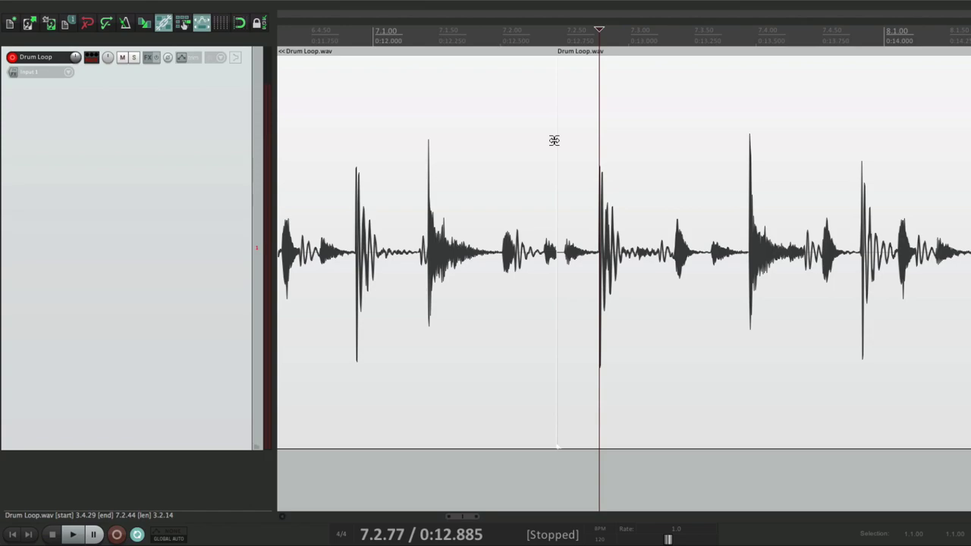
# Turn on 'Treat media item edges as transients' and Tab from 6.4.68 onto the item edge
pyautogui.press('super+comma')
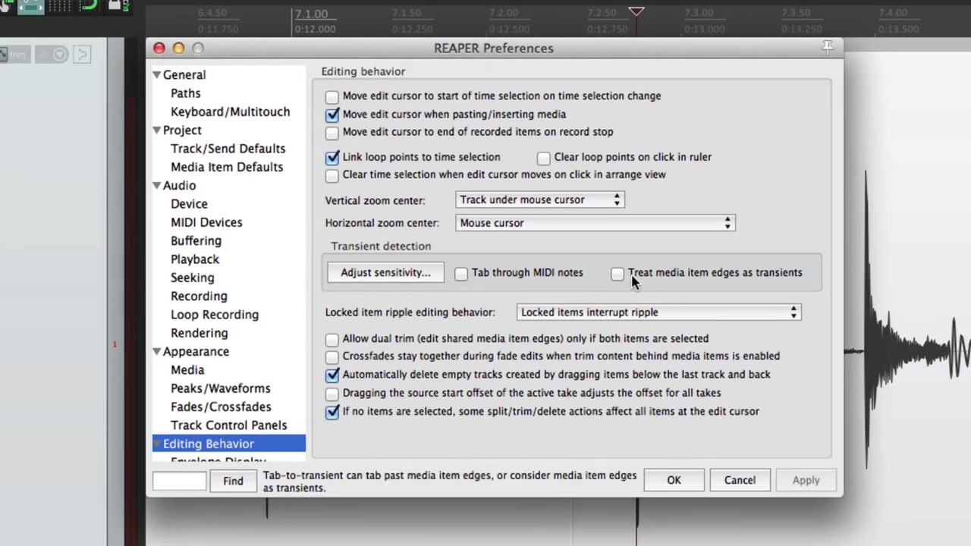
pyautogui.click(618, 275)
pyautogui.press('Return')
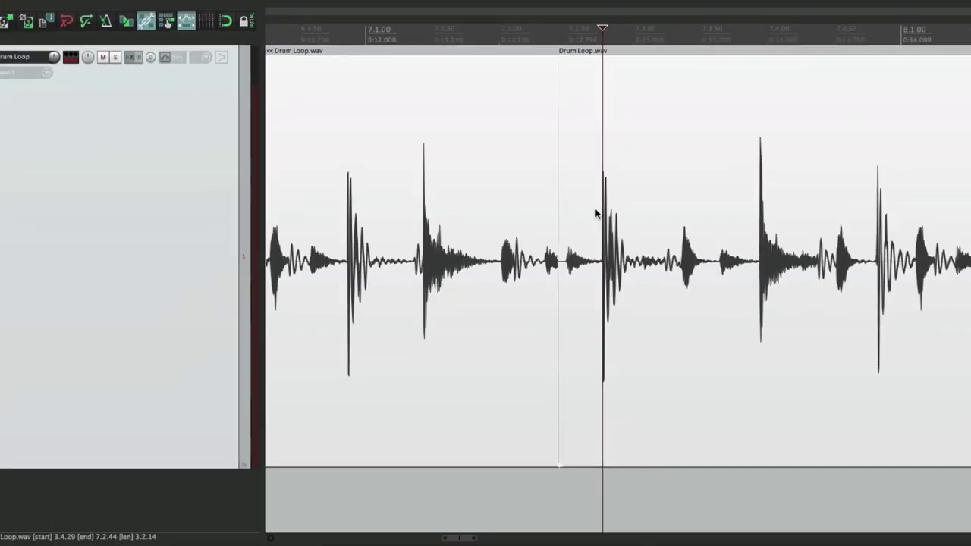
pyautogui.click(417, 177)
pyautogui.press('Tab')
pyautogui.press('Tab')
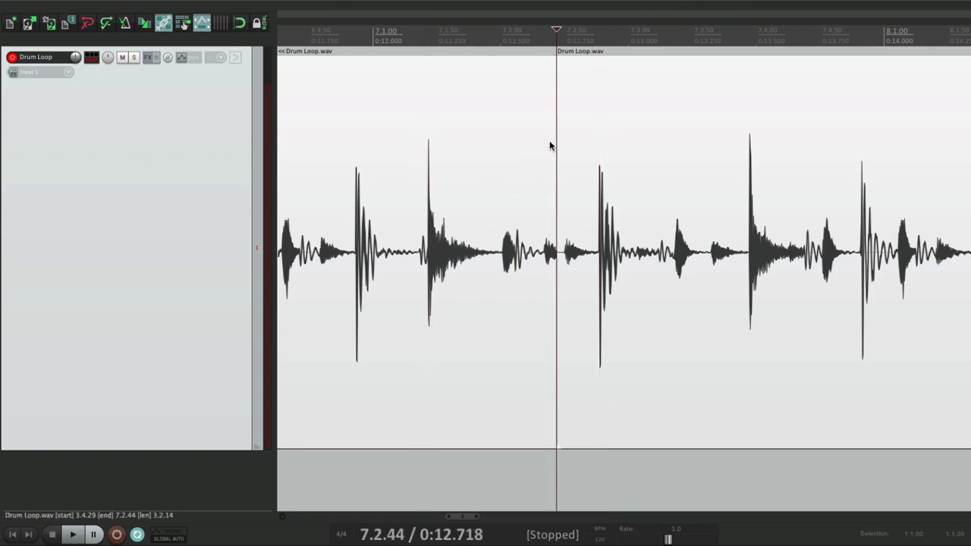
pyautogui.press('Tab')
pyautogui.press('Tab')
pyautogui.press('Tab')
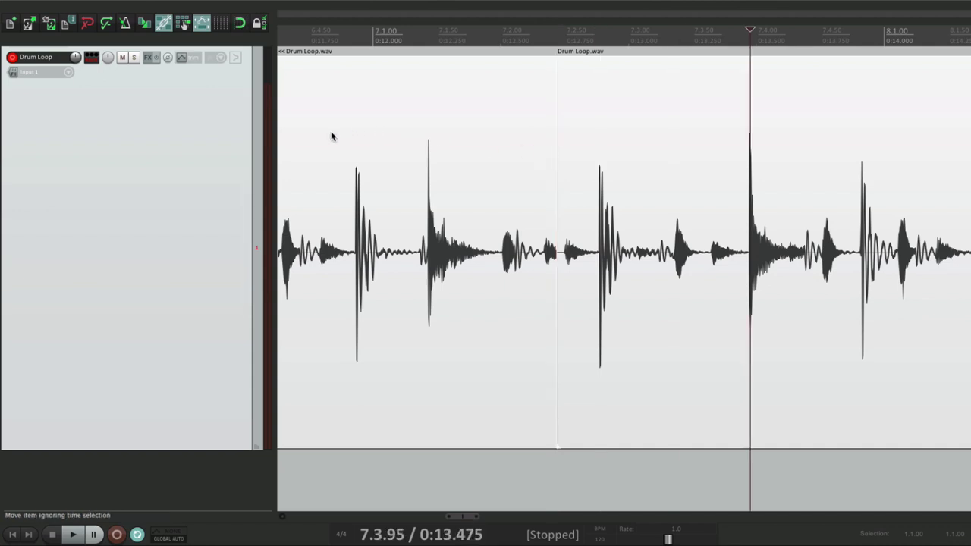
pyautogui.click(330, 173)
pyautogui.press('Tab')
pyautogui.press('Tab')
pyautogui.press('Tab')
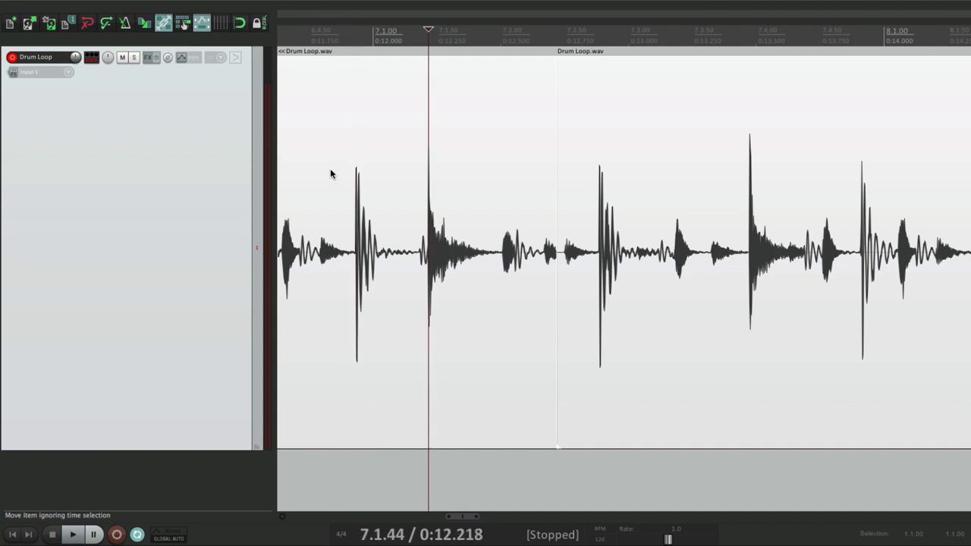
# Turn 'Treat media item edges as transients' off and confirm Tab now skips the 7.2.44 edge
pyautogui.click(555, 228)
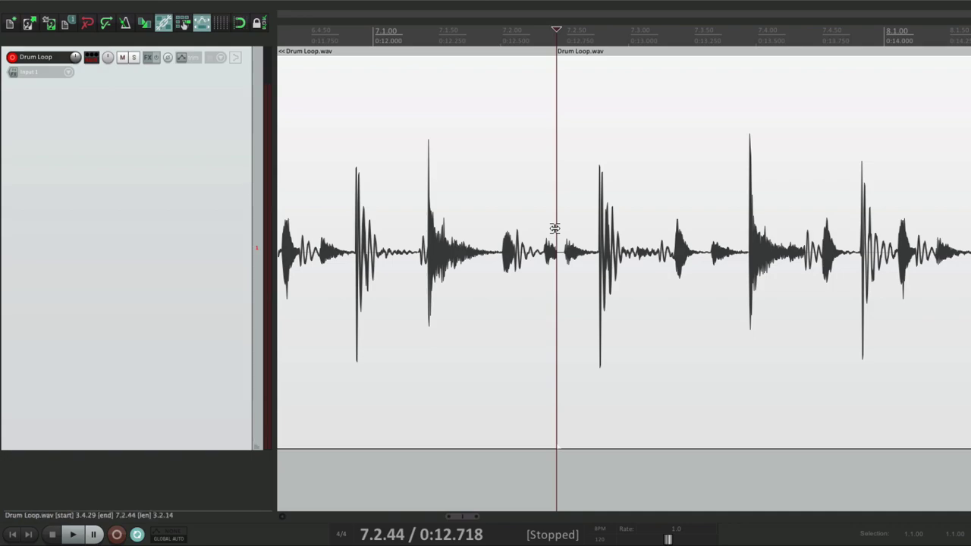
pyautogui.press('super+comma')
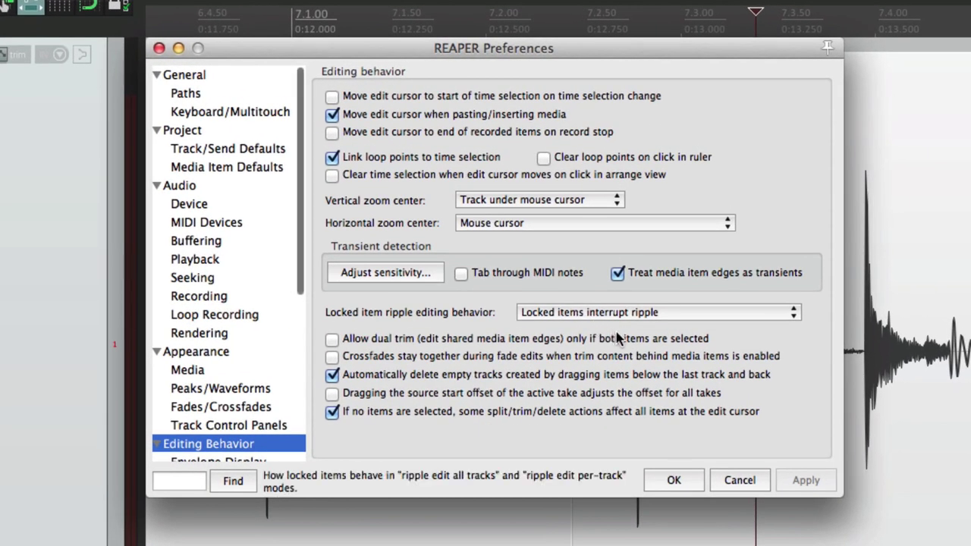
pyautogui.click(616, 276)
pyautogui.press('Return')
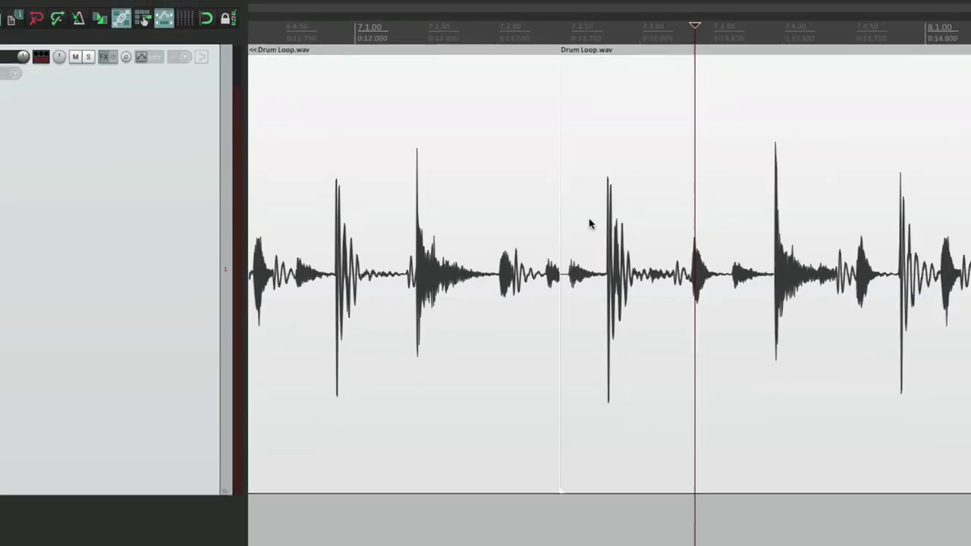
pyautogui.hotkey('shift', 'Tab')
pyautogui.hotkey('shift', 'Tab')
pyautogui.hotkey('shift', 'Tab')
pyautogui.press('Tab')
pyautogui.press('Tab')
pyautogui.press('Tab')
pyautogui.press('super+comma')
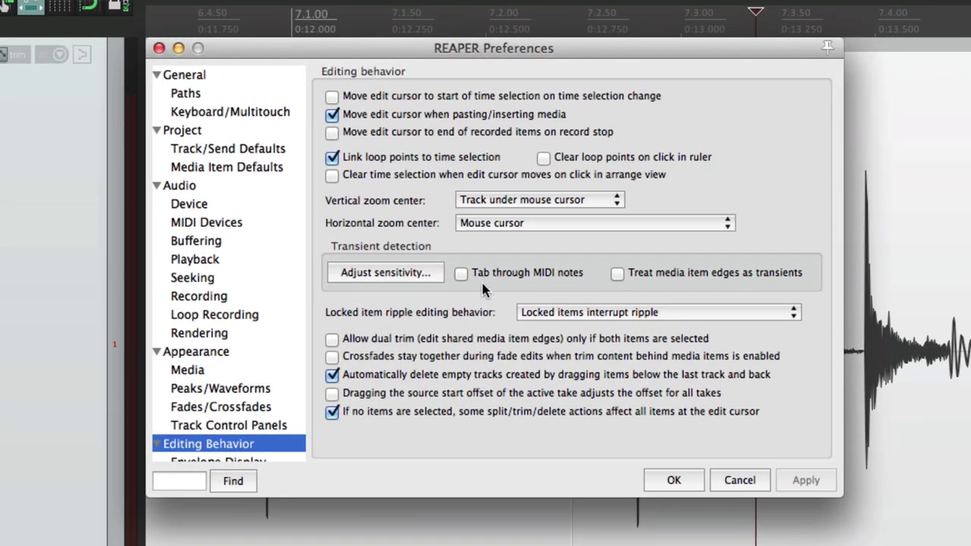
# Draw a new MIDI item on the Drum Loop track and open its inline editor
pyautogui.press('Escape')
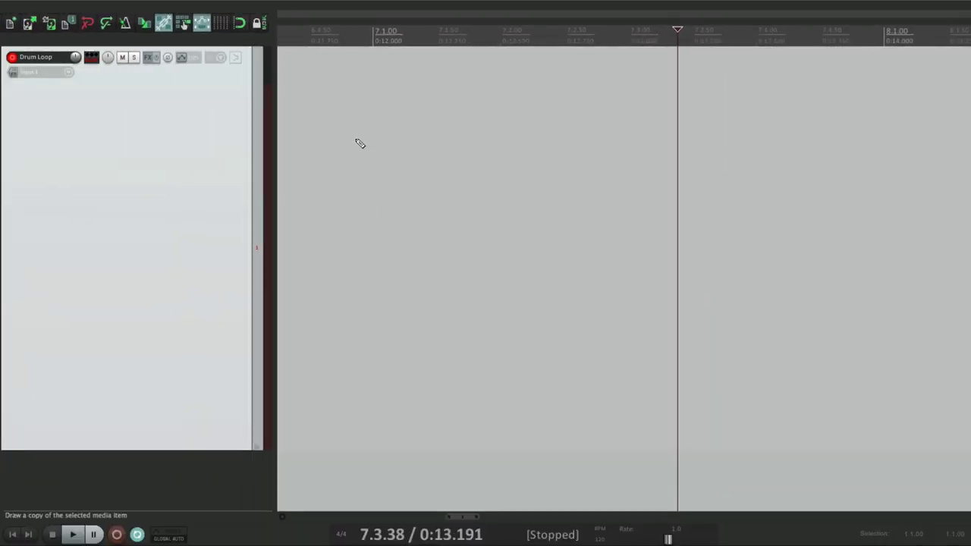
pyautogui.moveTo(364, 145); pyautogui.dragTo(751, 190)
pyautogui.doubleClick(423, 133)
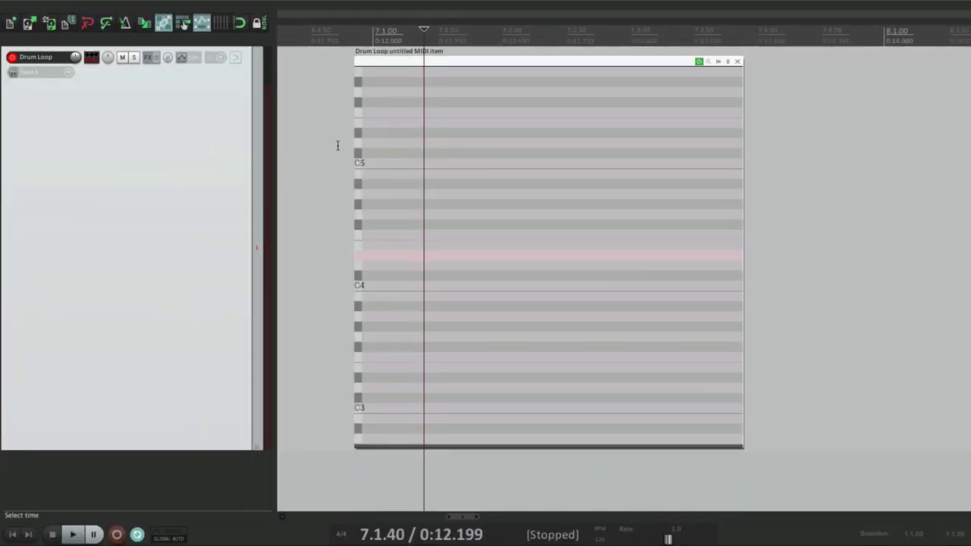
# Pencil in six short notes, each higher than the last, ending above C5
pyautogui.moveTo(381, 377); pyautogui.dragTo(455, 377)
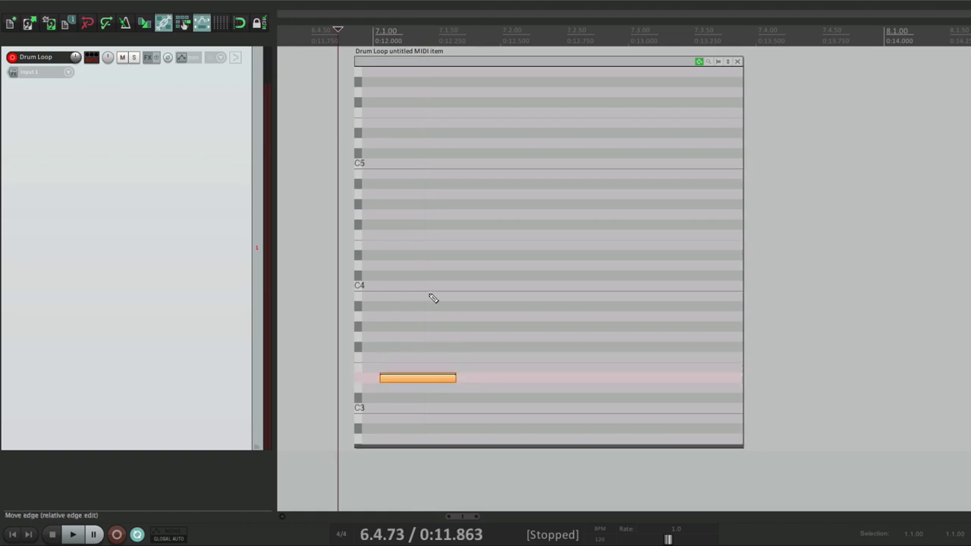
pyautogui.moveTo(472, 316); pyautogui.dragTo(527, 316)
pyautogui.moveTo(536, 266); pyautogui.dragTo(608, 265)
pyautogui.moveTo(616, 215); pyautogui.dragTo(648, 215)
pyautogui.moveTo(682, 174); pyautogui.dragTo(703, 175)
pyautogui.moveTo(718, 123); pyautogui.dragTo(740, 123)
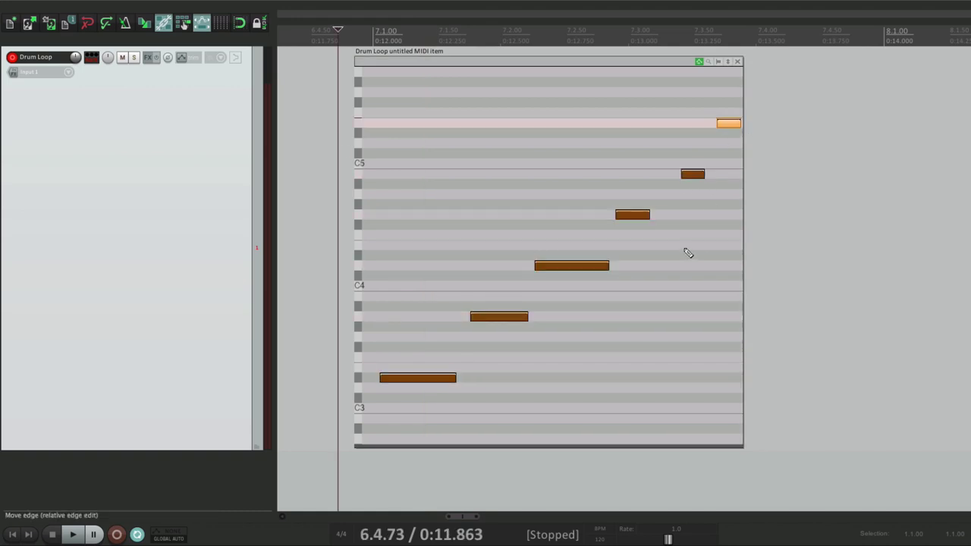
pyautogui.click(367, 174)
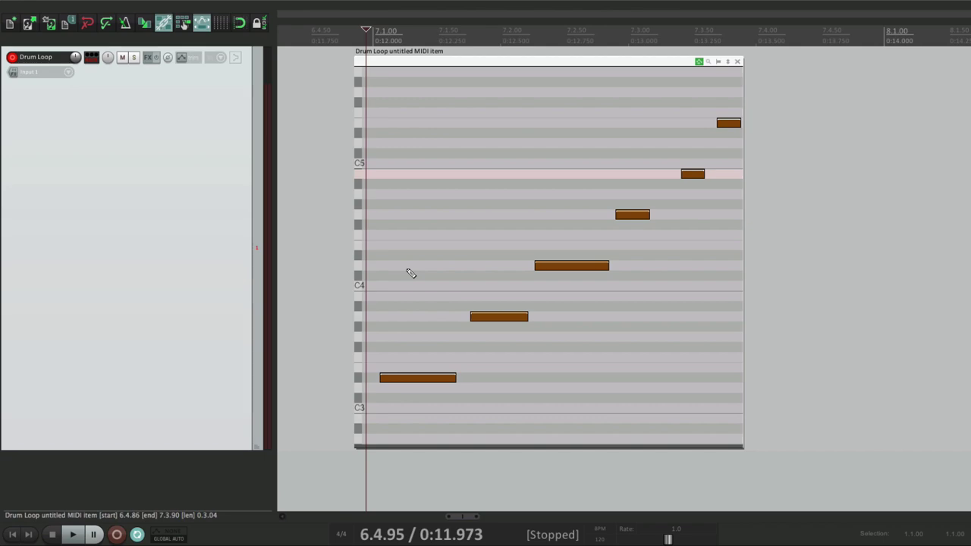
# Enable 'Tab through MIDI notes' and Tab through the note starts
pyautogui.press('super+comma')
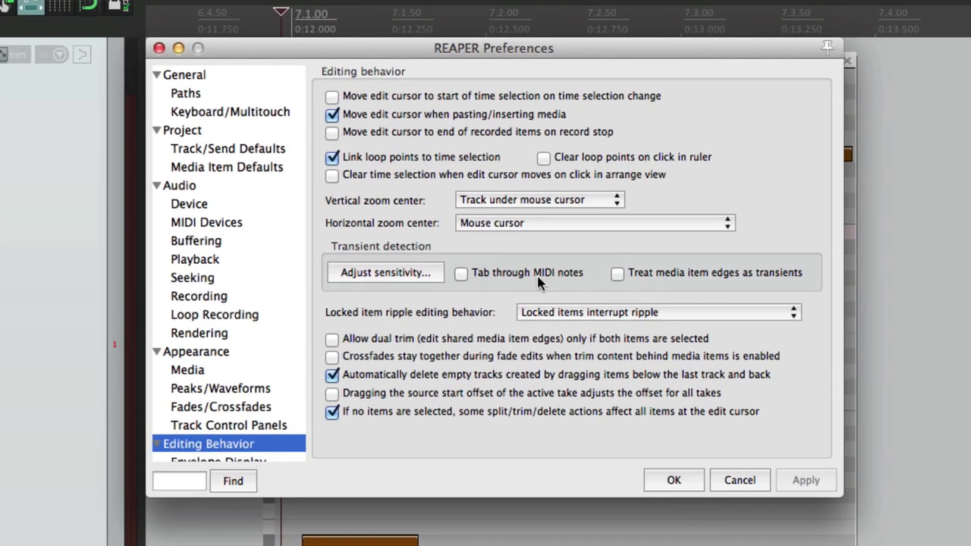
pyautogui.click(460, 274)
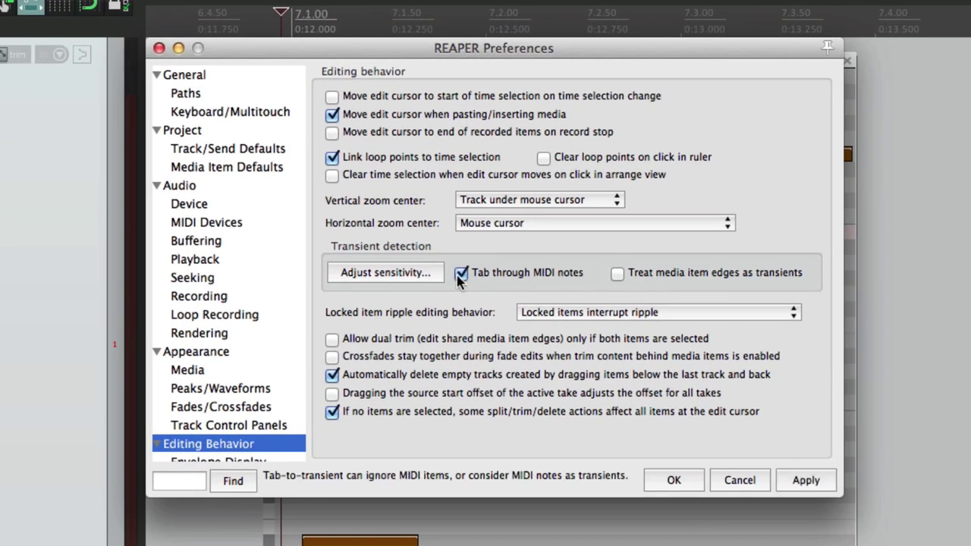
pyautogui.press('Return')
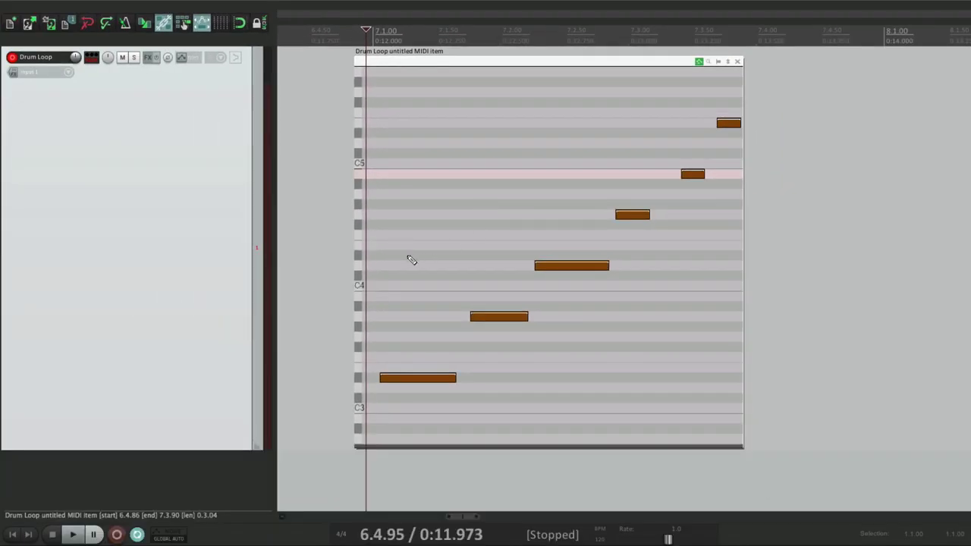
pyautogui.press('Tab')
pyautogui.press('Tab')
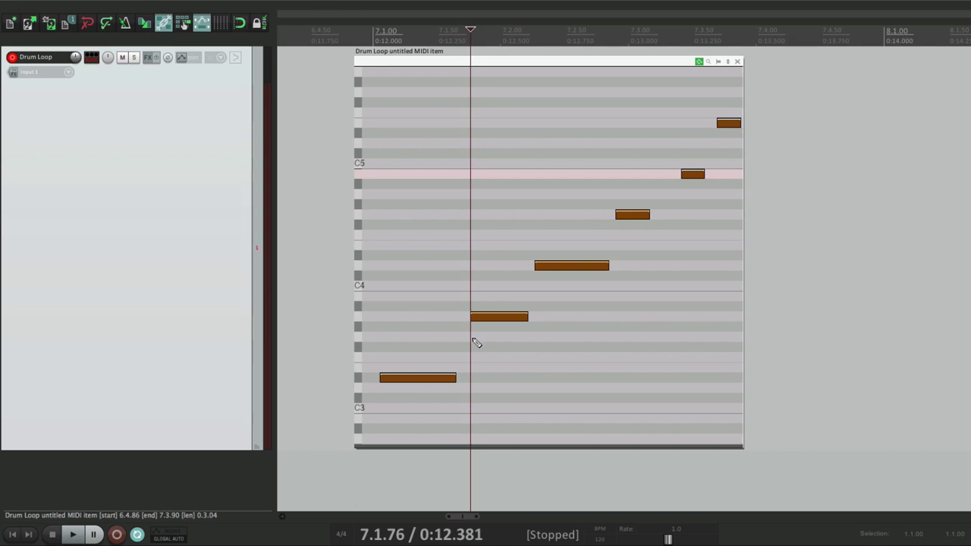
pyautogui.press('Tab')
pyautogui.press('Tab')
pyautogui.press('Tab')
pyautogui.press('Tab')
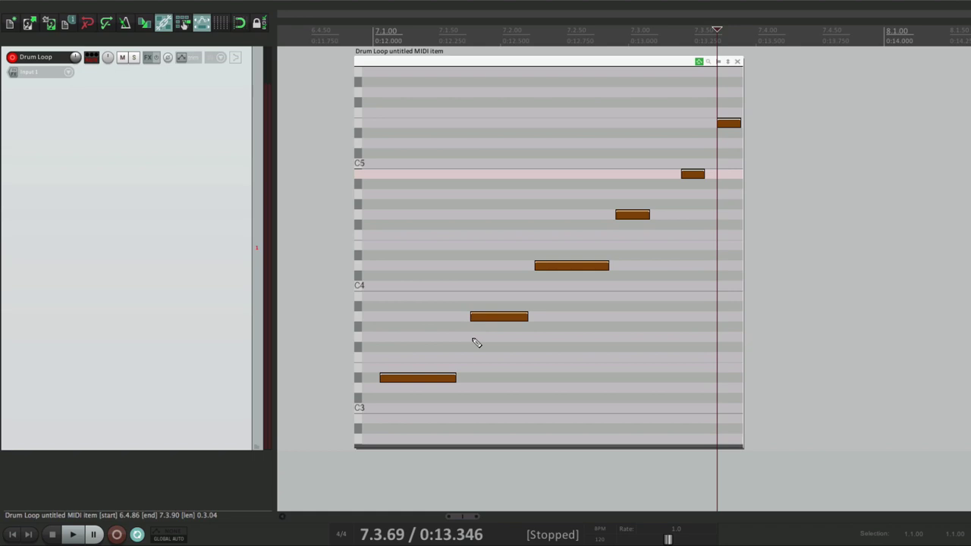
# Copy the lowest note and paste it at the 7.2.90 note start
pyautogui.click(411, 379)
pyautogui.click(461, 230)
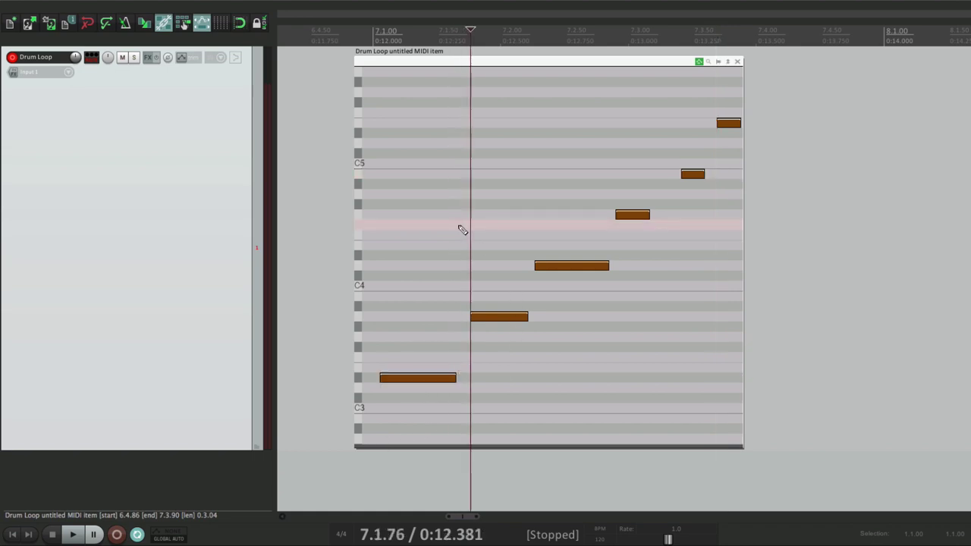
pyautogui.press('Tab')
pyautogui.press('Tab')
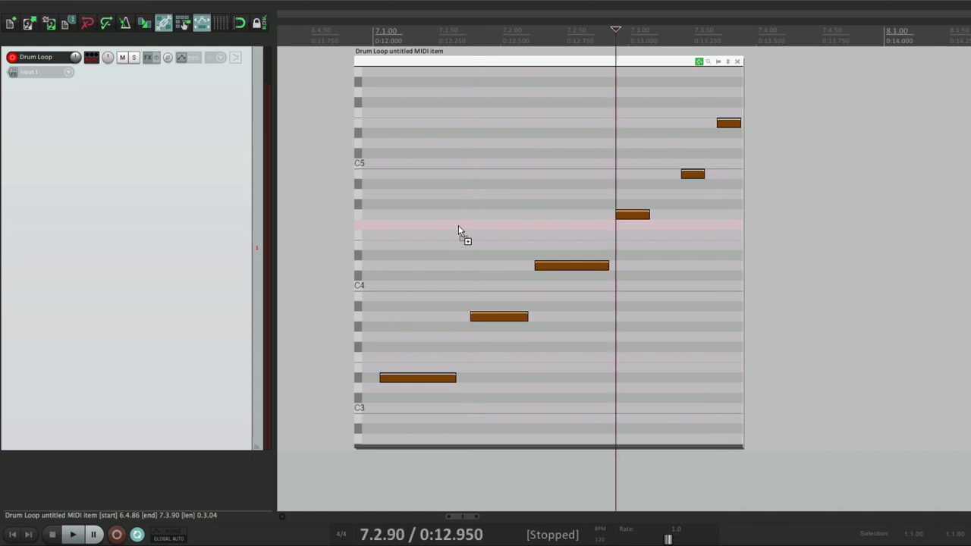
pyautogui.press('Insert')
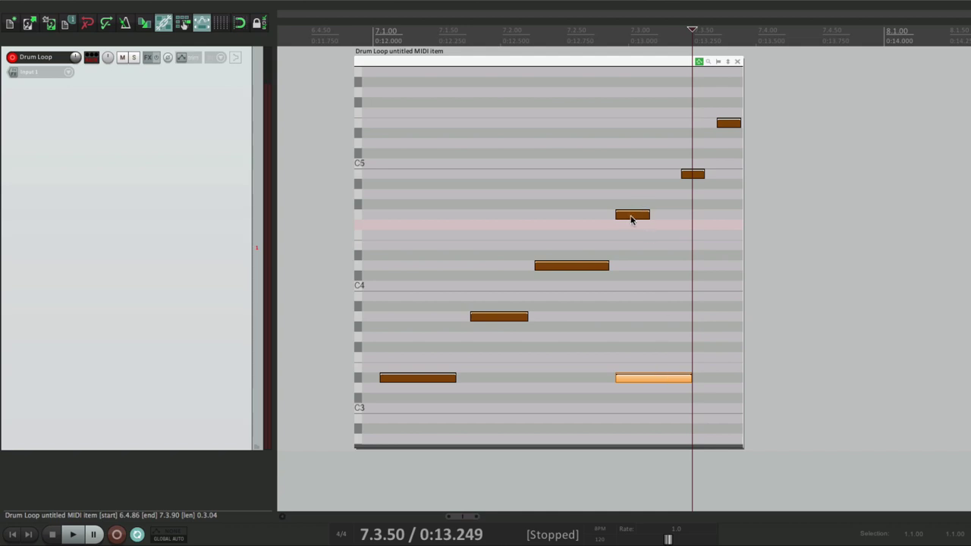
# Close the inline piano roll and Tab through the MIDI item's note starts
pyautogui.click(736, 62)
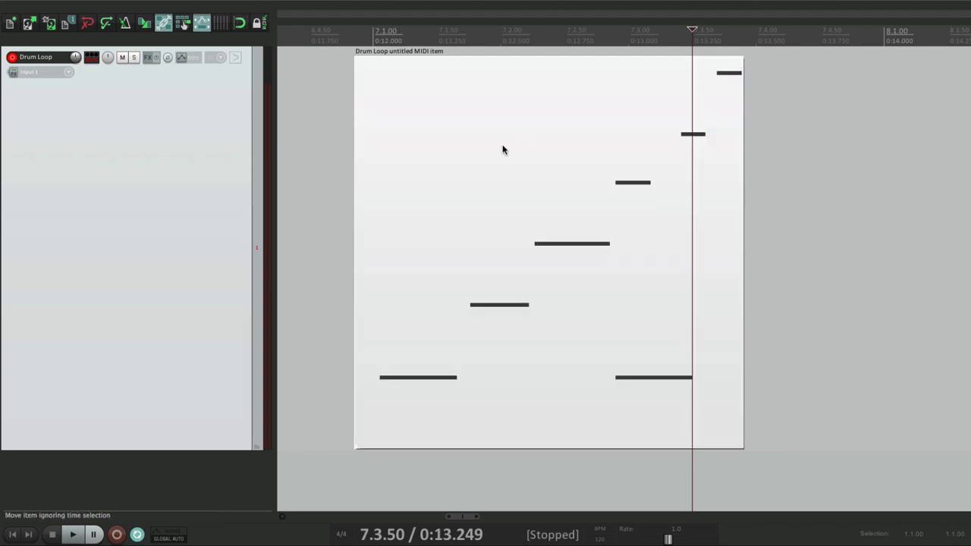
pyautogui.click(371, 221)
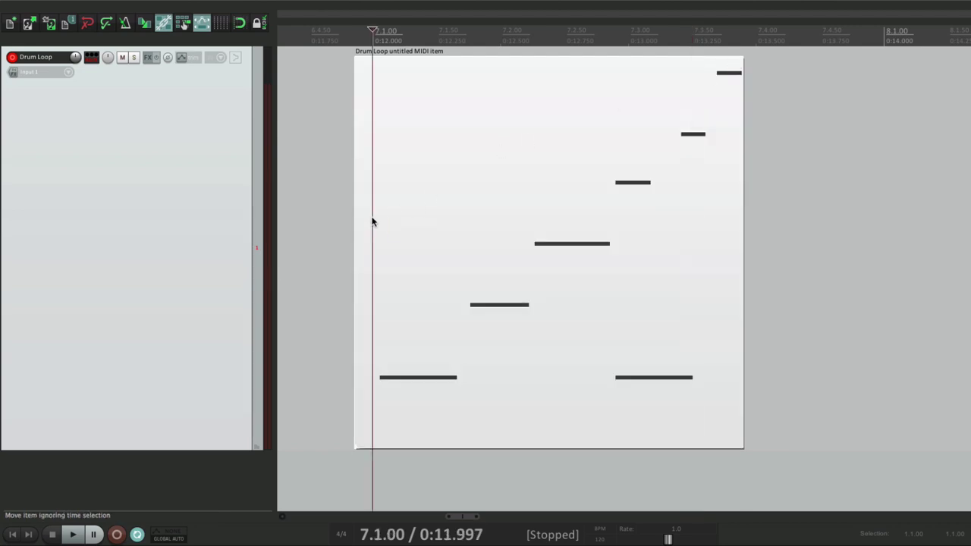
pyautogui.press('Tab')
pyautogui.press('Tab')
pyautogui.press('Tab')
pyautogui.press('Tab')
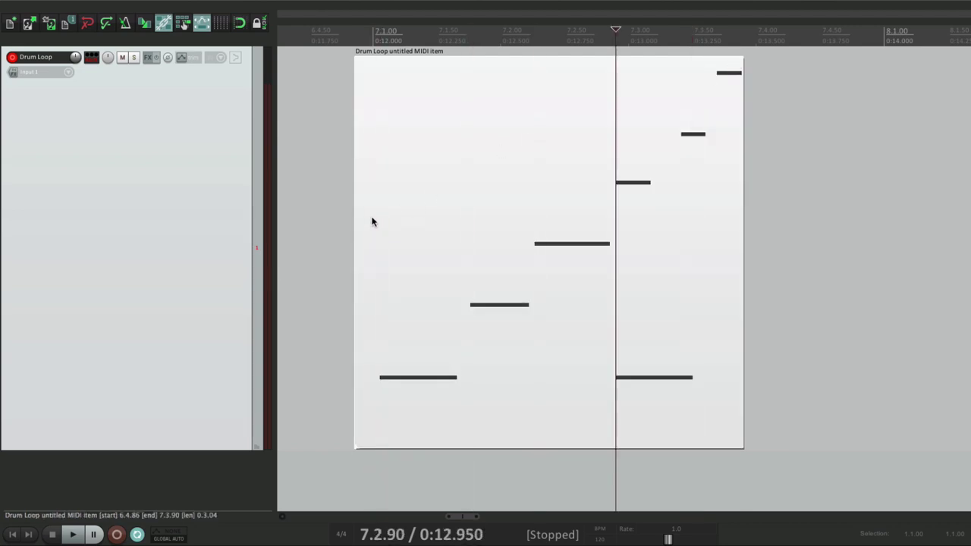
pyautogui.press('Tab')
# Split the MIDI item at note starts 7.1.76, 7.2.27 and 7.2.90
pyautogui.click(371, 222)
pyautogui.press('Tab')
pyautogui.press('s')
pyautogui.press('Tab')
pyautogui.press('s')
pyautogui.press('Tab')
pyautogui.press('s')
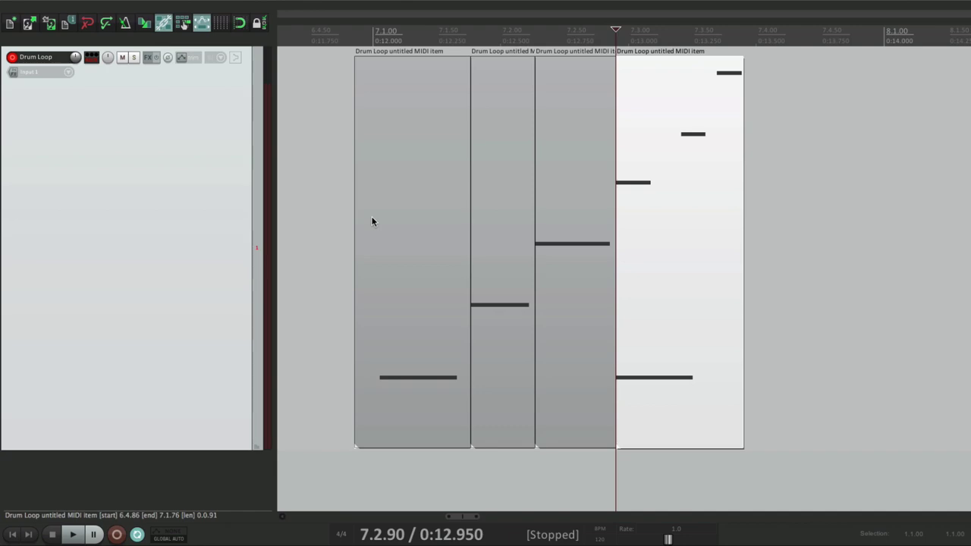
# Uncheck 'Tab through MIDI notes' in the Editing Behavior preferences
pyautogui.press('super+comma')
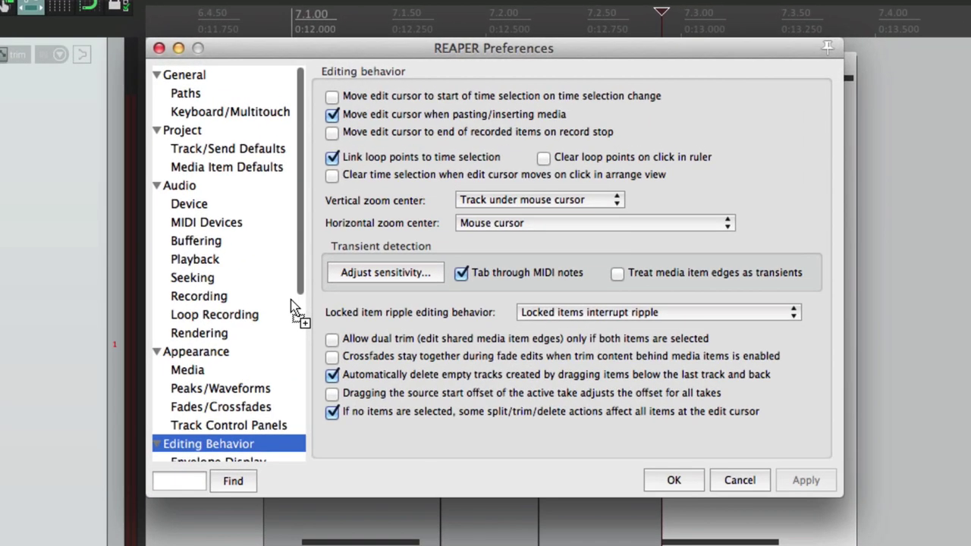
pyautogui.click(463, 279)
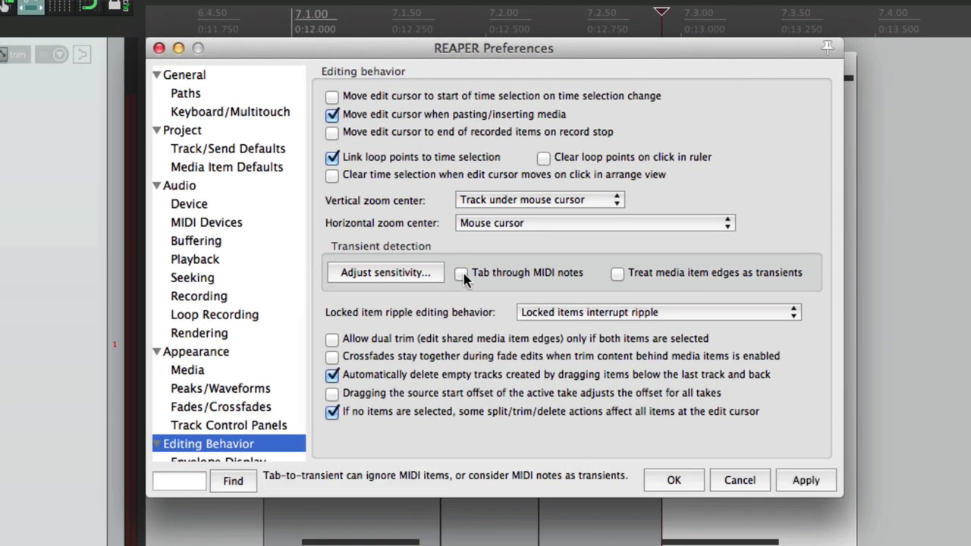